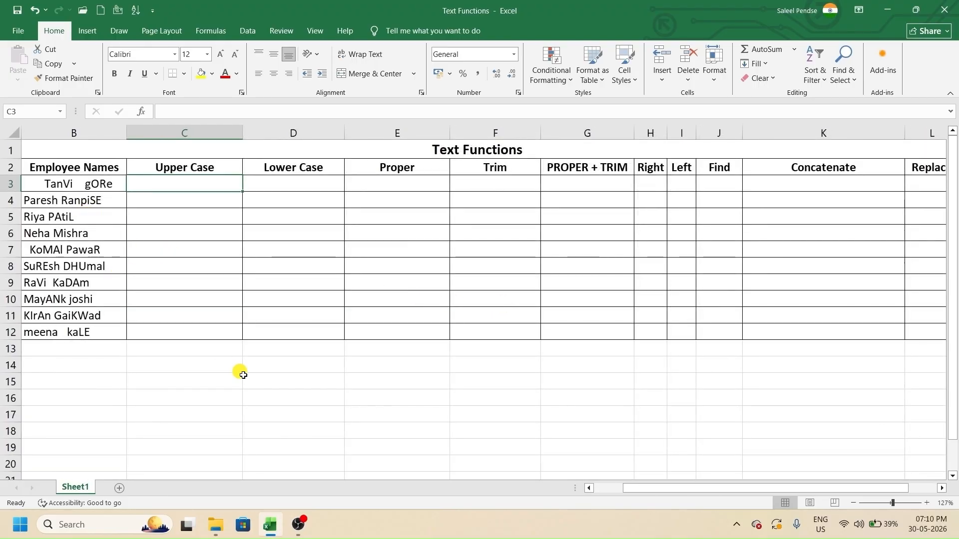
- Bring the No. column into view, inspect the first messy name in B3, and select C3
{"action": "left_click", "coordinate": [588, 489]}
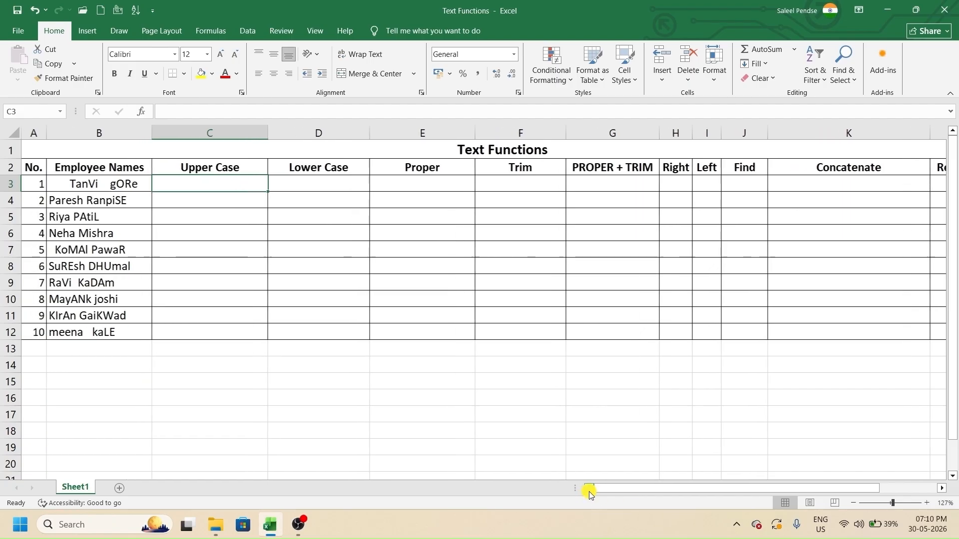
{"action": "left_click", "coordinate": [91, 189]}
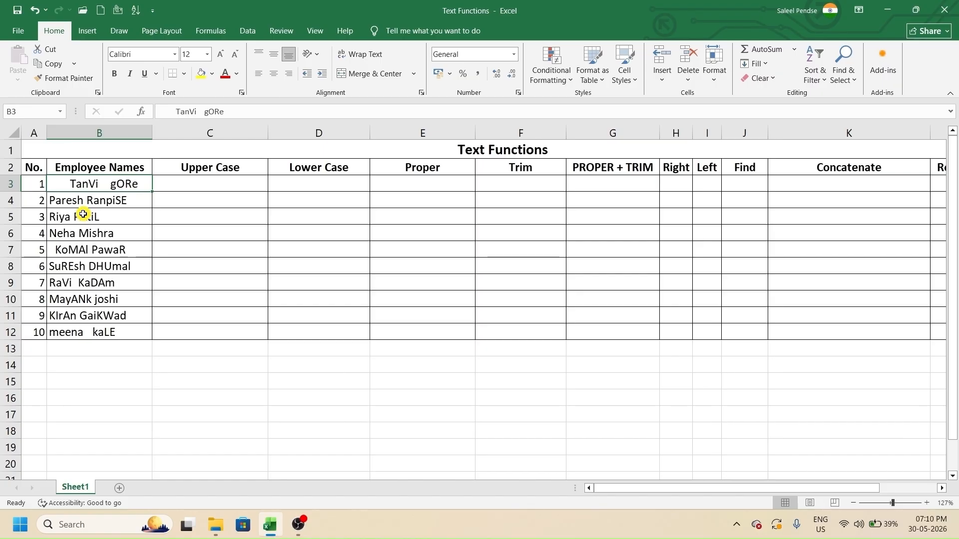
{"action": "left_click", "coordinate": [224, 178]}
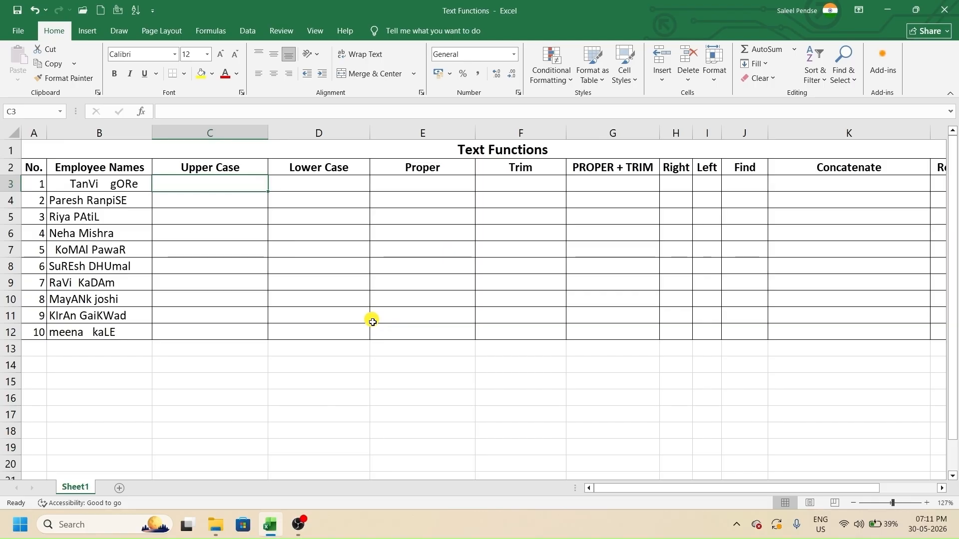
{"action": "type", "text": "=upp"}
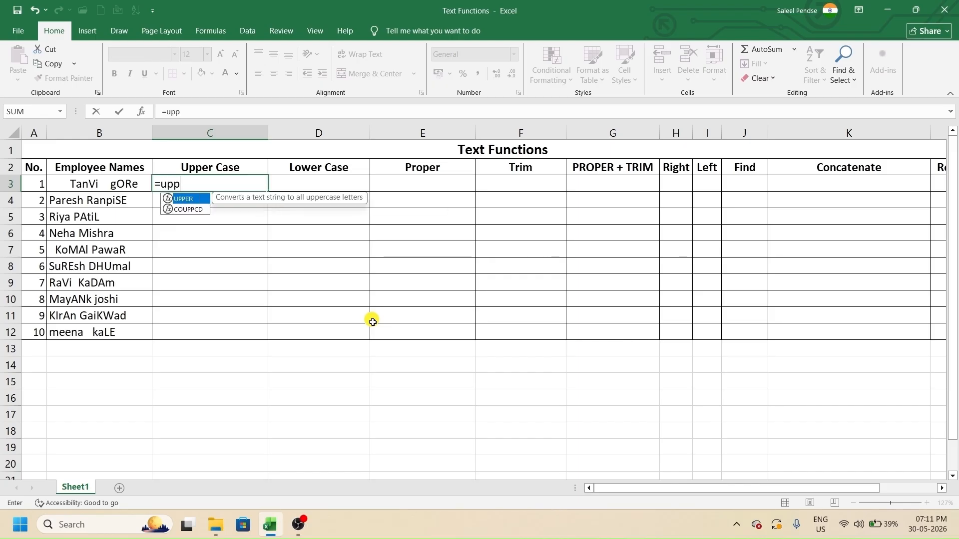
{"action": "key", "text": "Tab"}
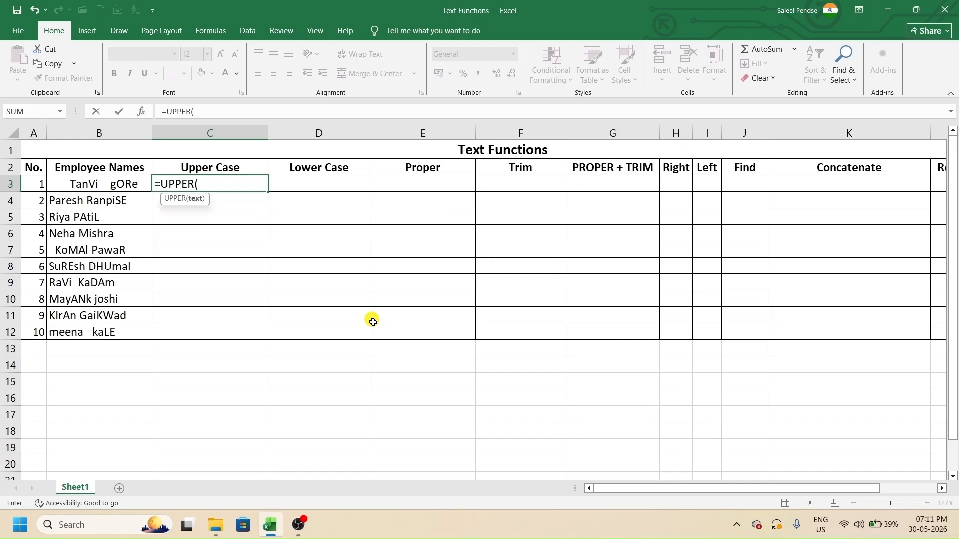
{"action": "left_click", "coordinate": [135, 184]}
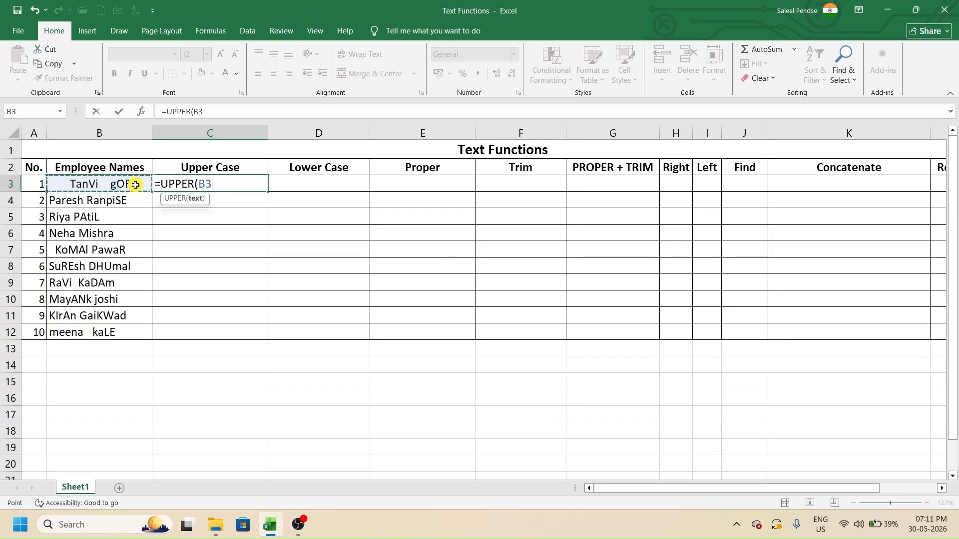
{"action": "type", "text": ")"}
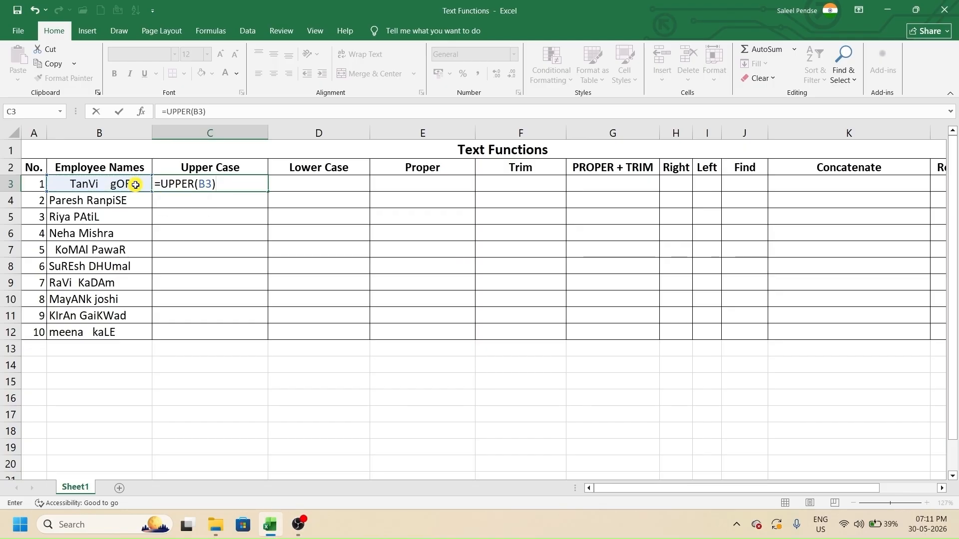
{"action": "key", "text": "Return"}
{"action": "left_click", "coordinate": [218, 185]}
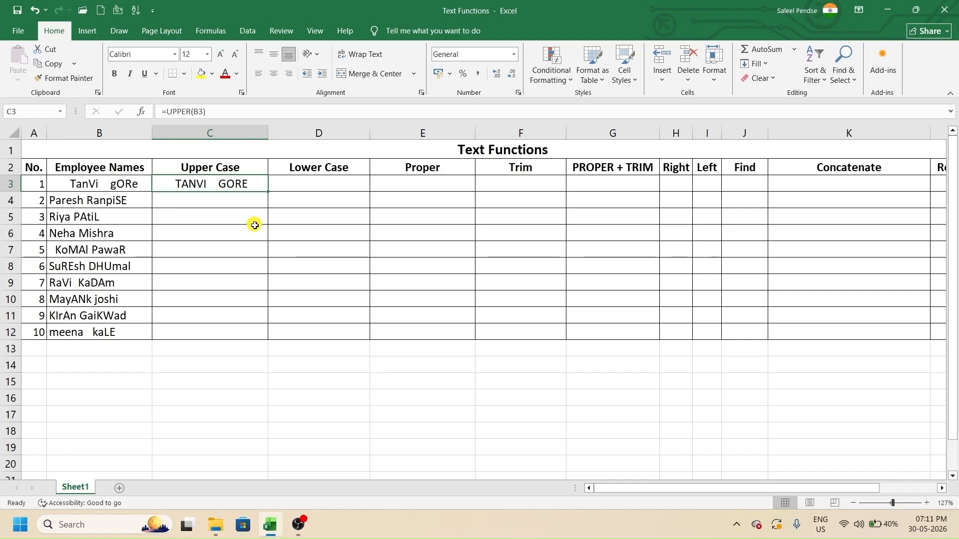
{"action": "left_click", "coordinate": [218, 204]}
{"action": "type", "text": "=upper"}
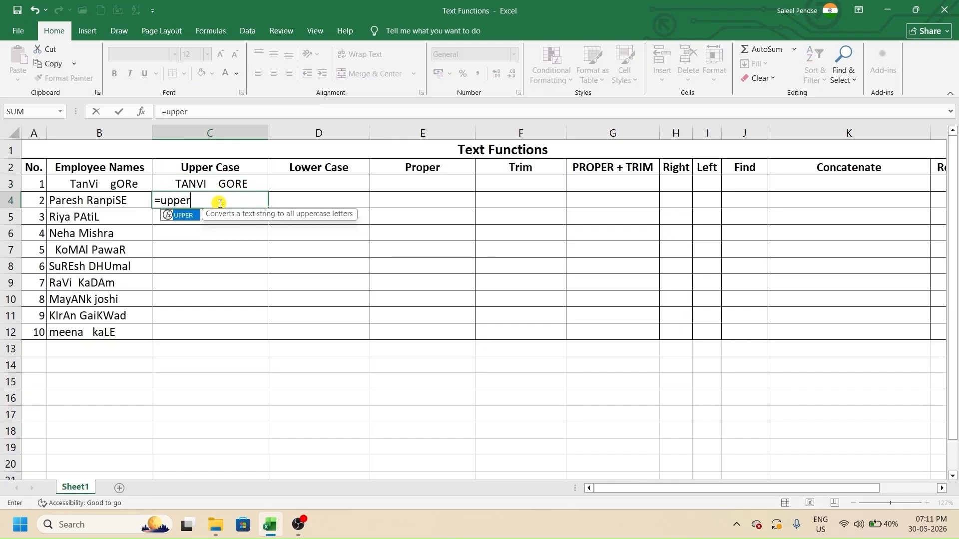
{"action": "key", "text": "Tab"}
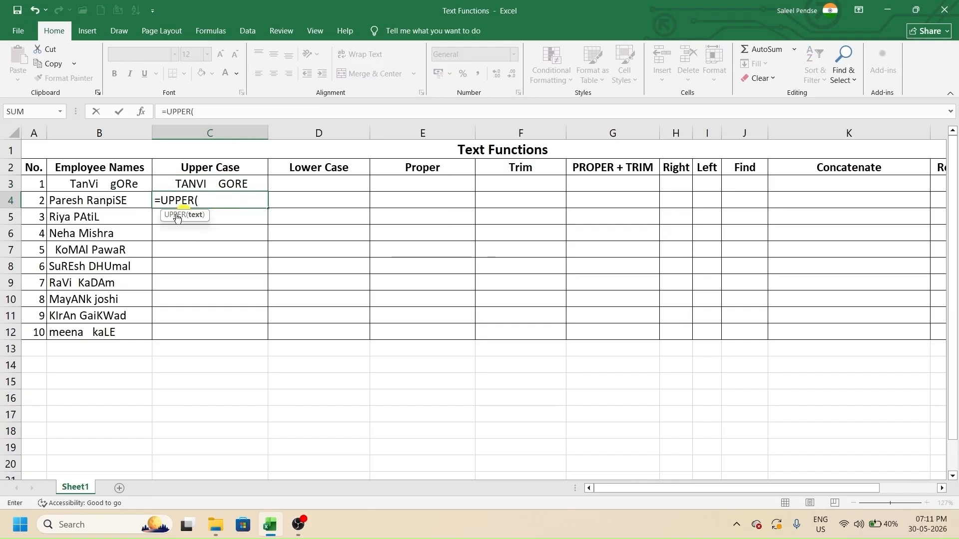
{"action": "left_click", "coordinate": [128, 203]}
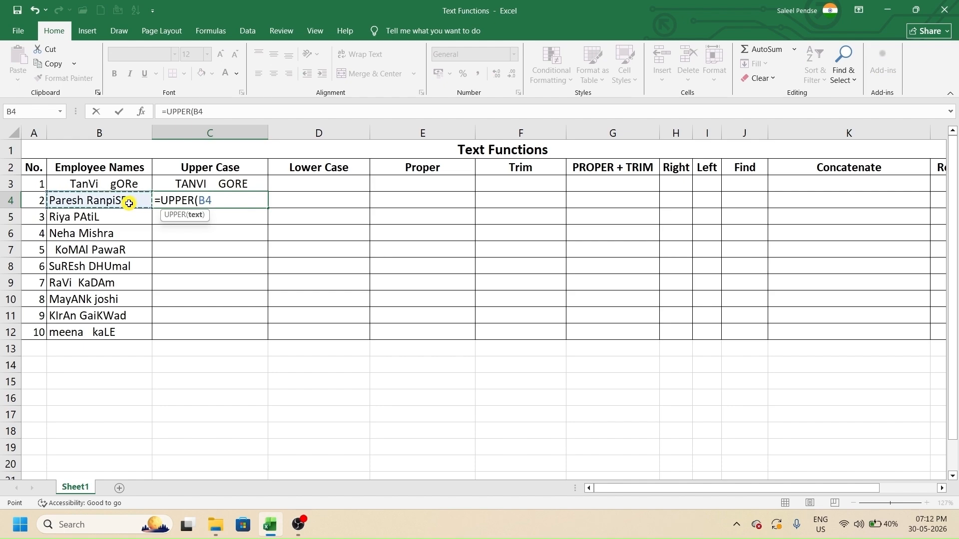
{"action": "key", "text": "Return"}
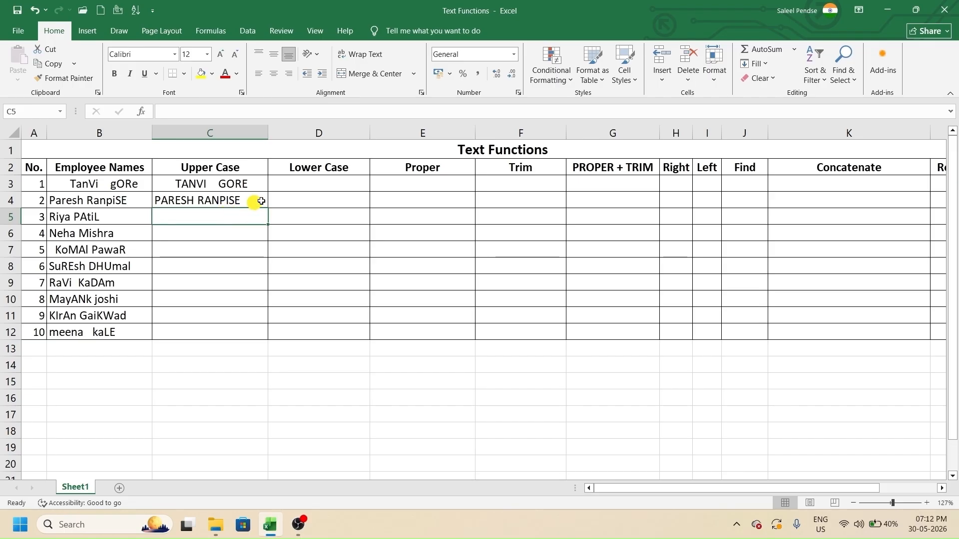
{"action": "left_click", "coordinate": [325, 187]}
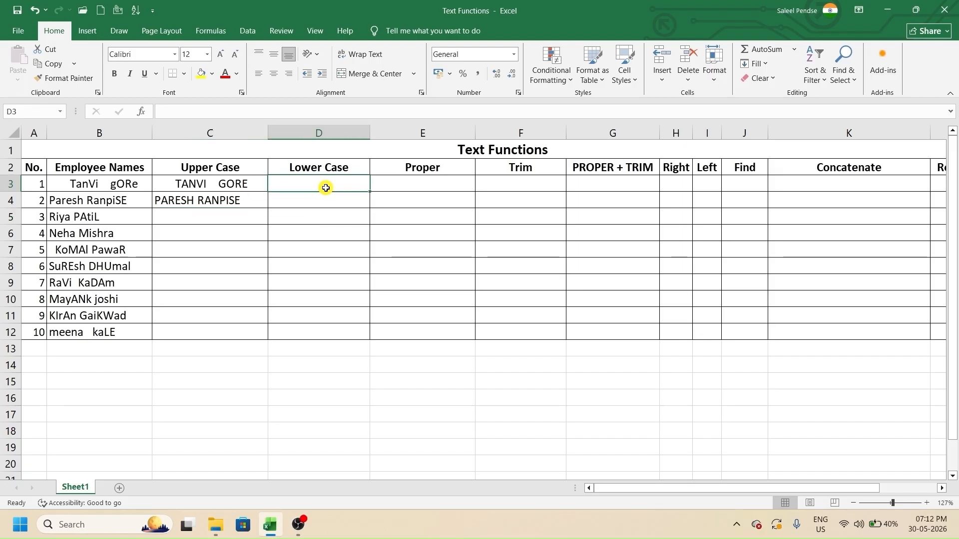
{"action": "type", "text": "=lo"}
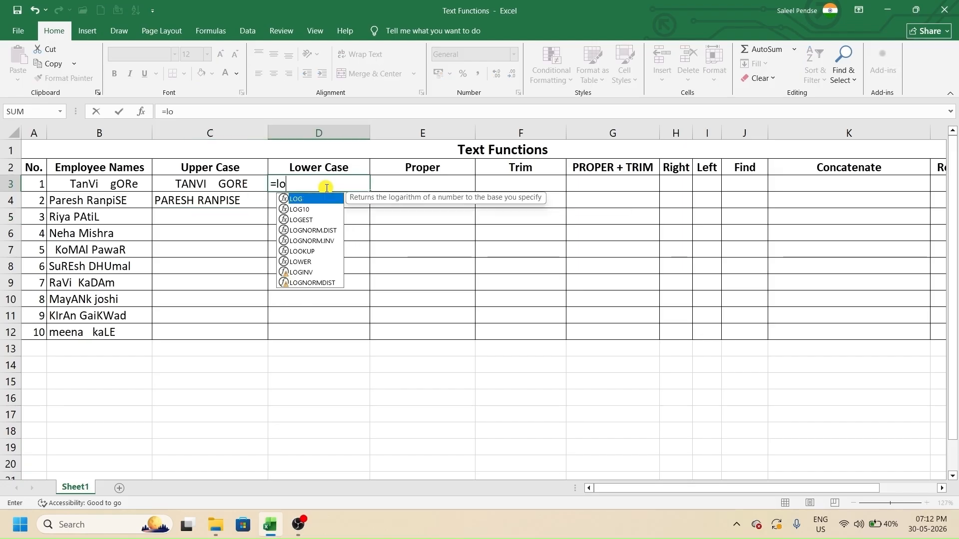
{"action": "type", "text": "wer"}
{"action": "key", "text": "Tab"}
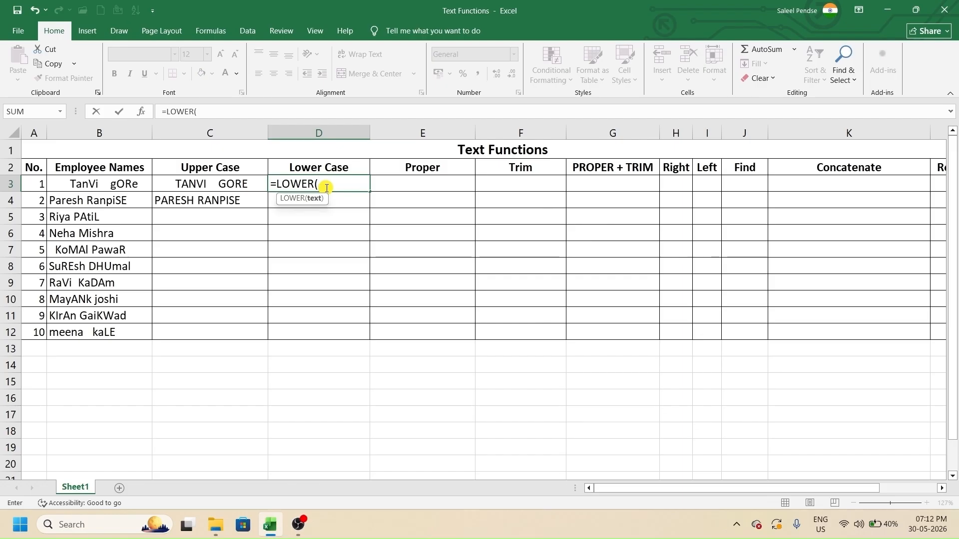
{"action": "left_click", "coordinate": [129, 190]}
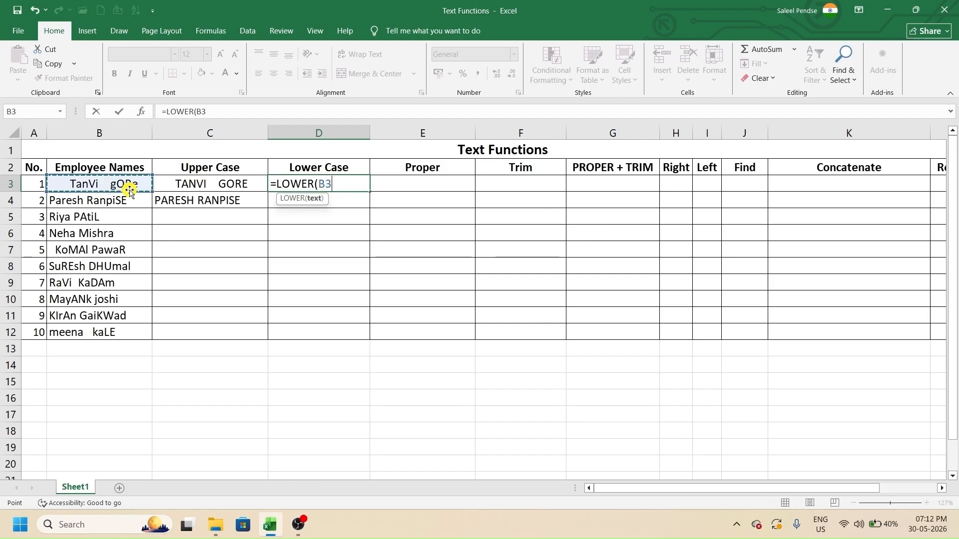
{"action": "key", "text": "Return"}
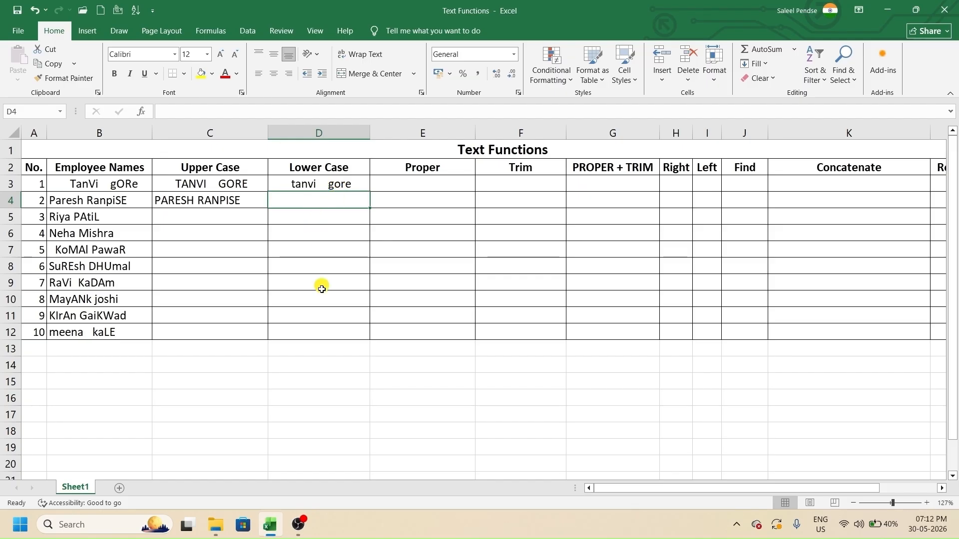
{"action": "type", "text": "=low"}
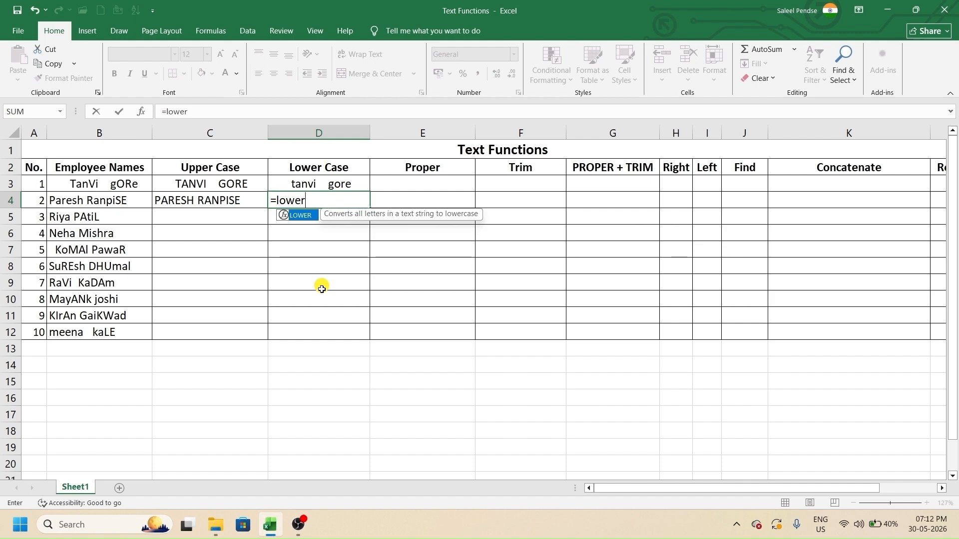
{"action": "type", "text": "er"}
{"action": "key", "text": "Tab"}
{"action": "left_click", "coordinate": [129, 202]}
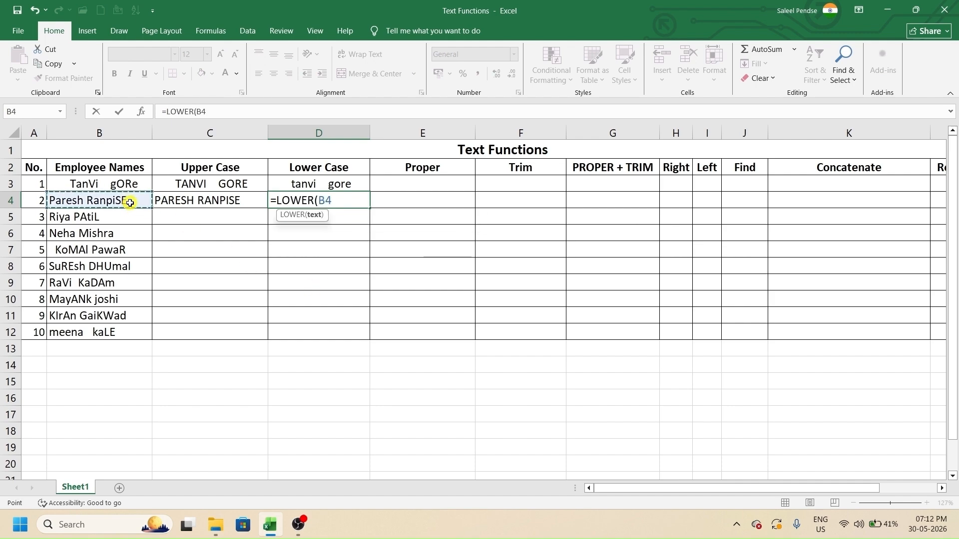
{"action": "key", "text": "Return"}
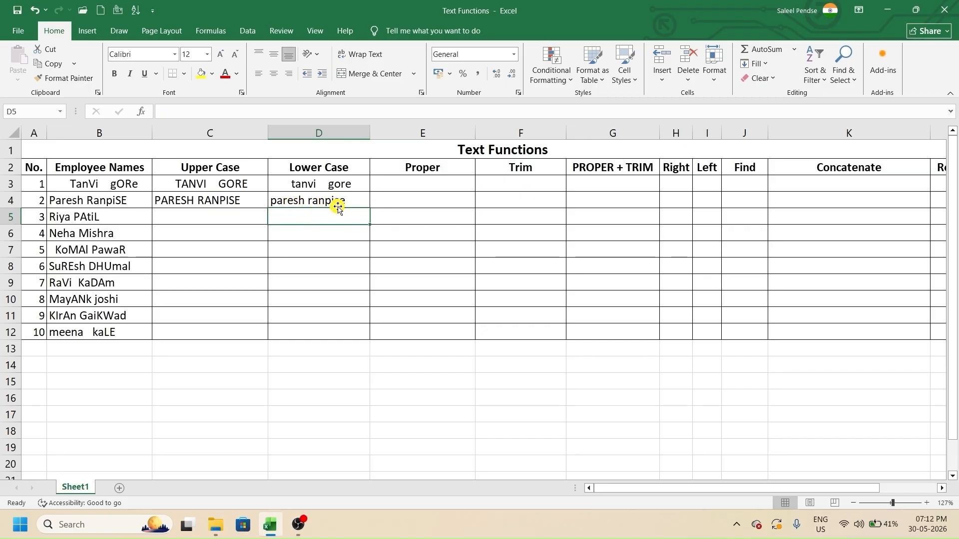
{"action": "left_click", "coordinate": [418, 182]}
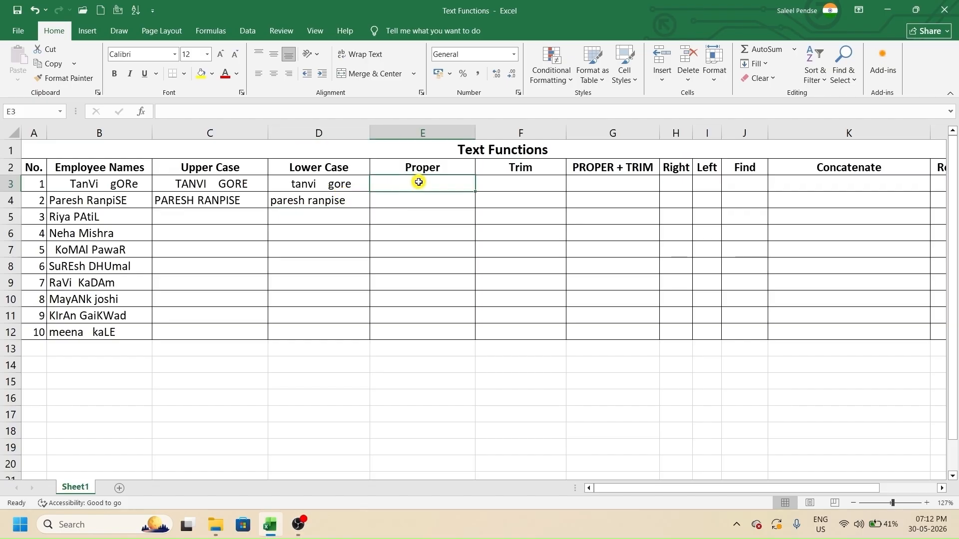
{"action": "type", "text": "=prop"}
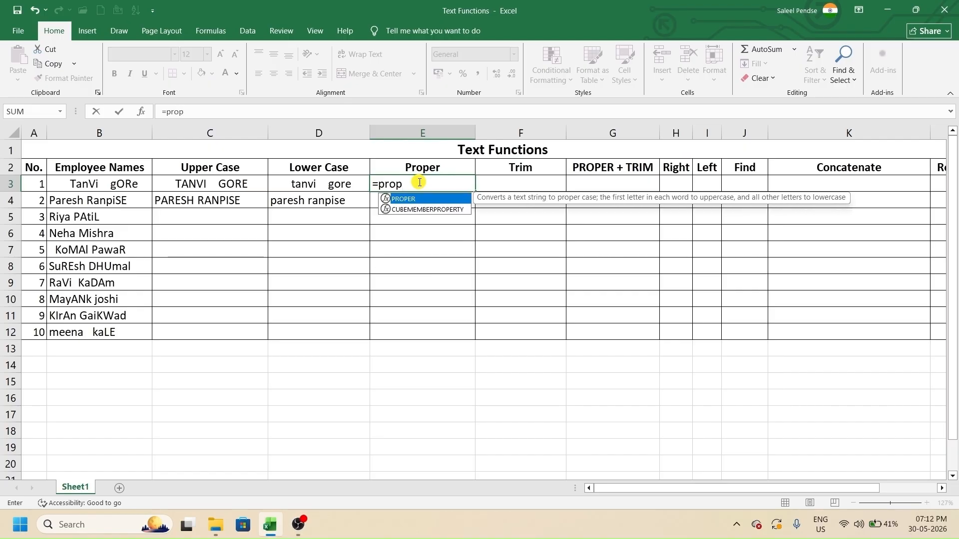
{"action": "key", "text": "Tab"}
{"action": "left_click", "coordinate": [124, 184]}
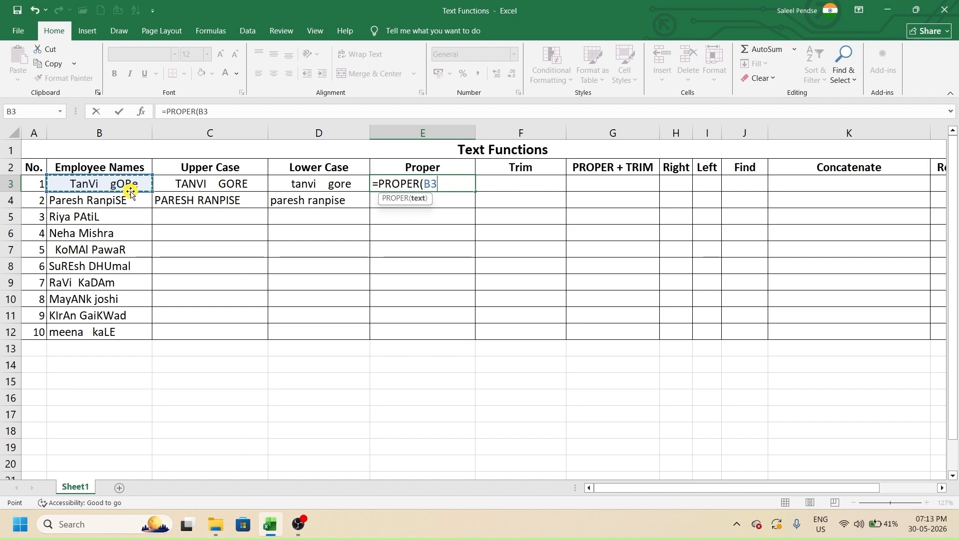
{"action": "type", "text": ")"}
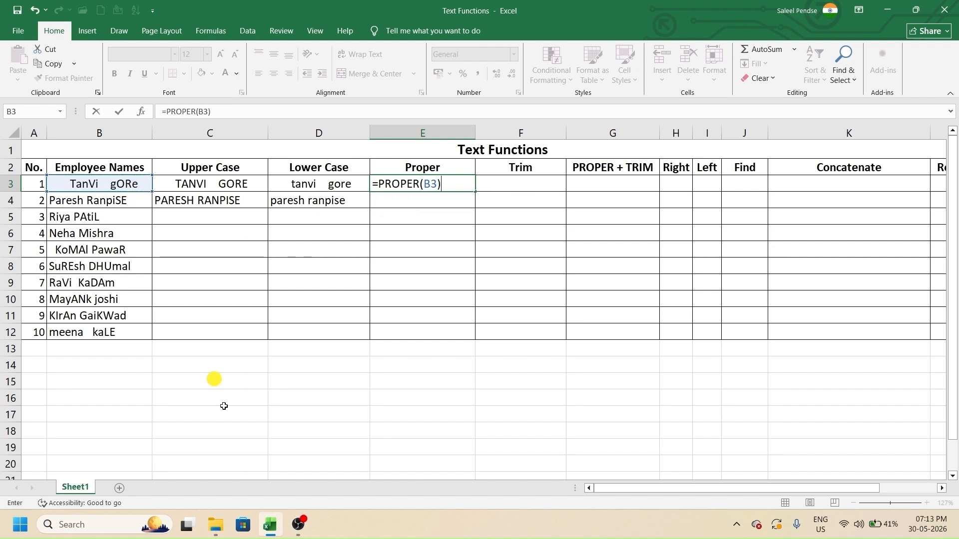
{"action": "key", "text": "Return"}
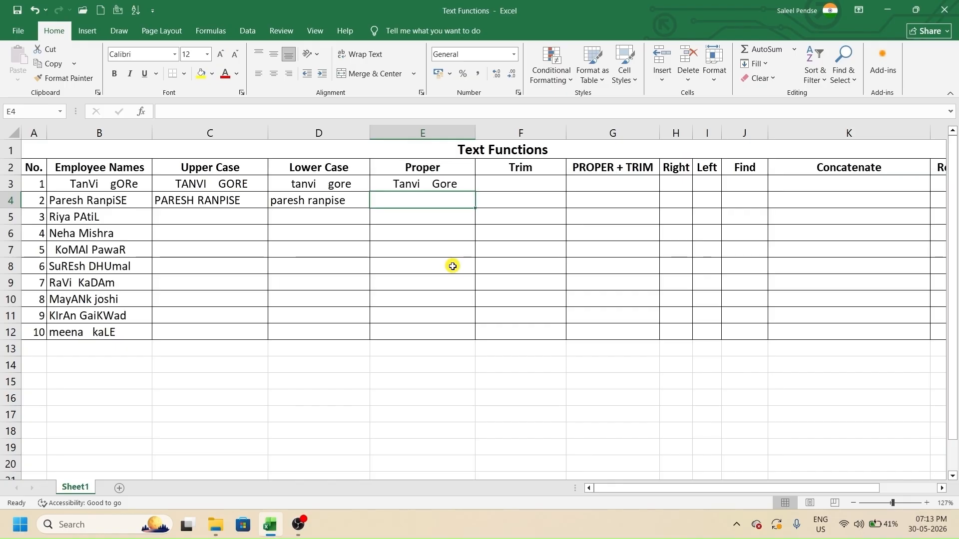
{"action": "type", "text": "=prop"}
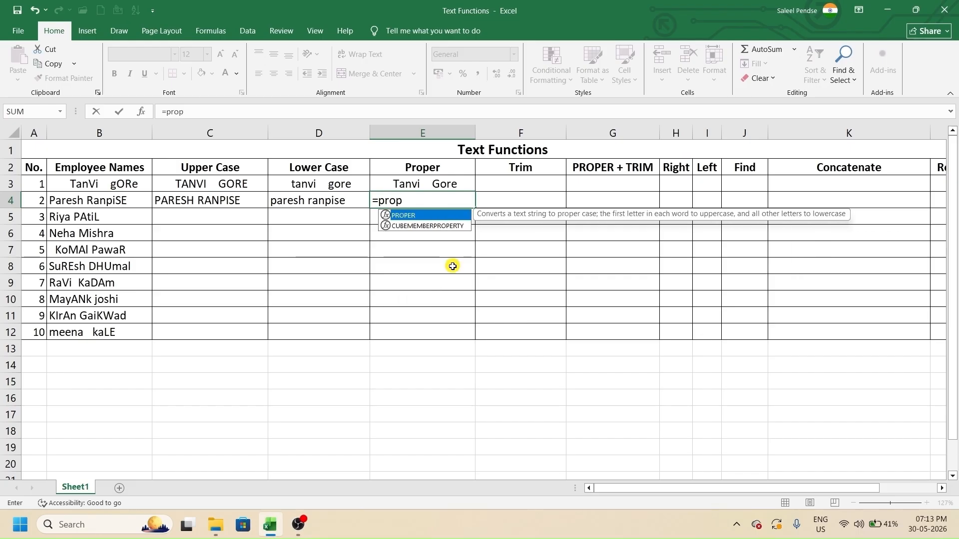
{"action": "key", "text": "Tab"}
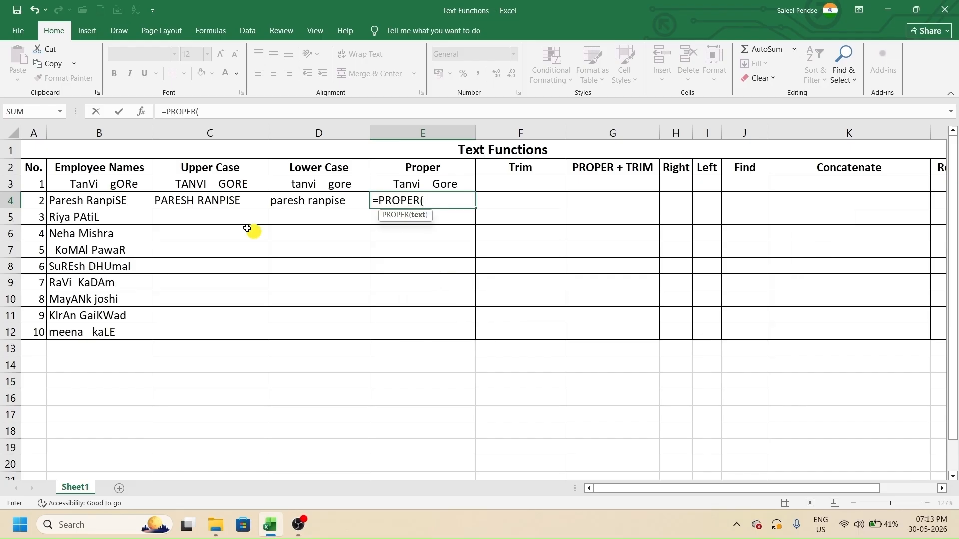
{"action": "left_click", "coordinate": [139, 196]}
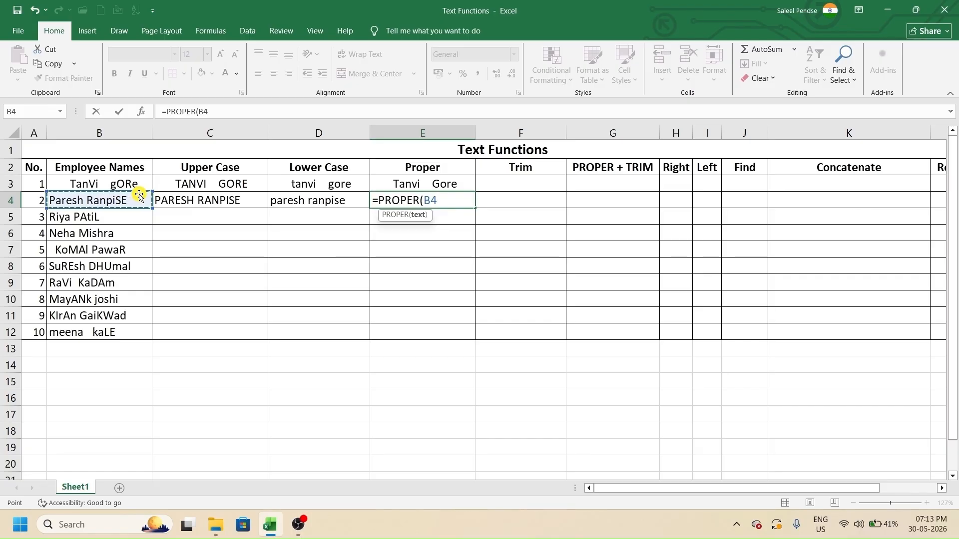
{"action": "key", "text": "Return"}
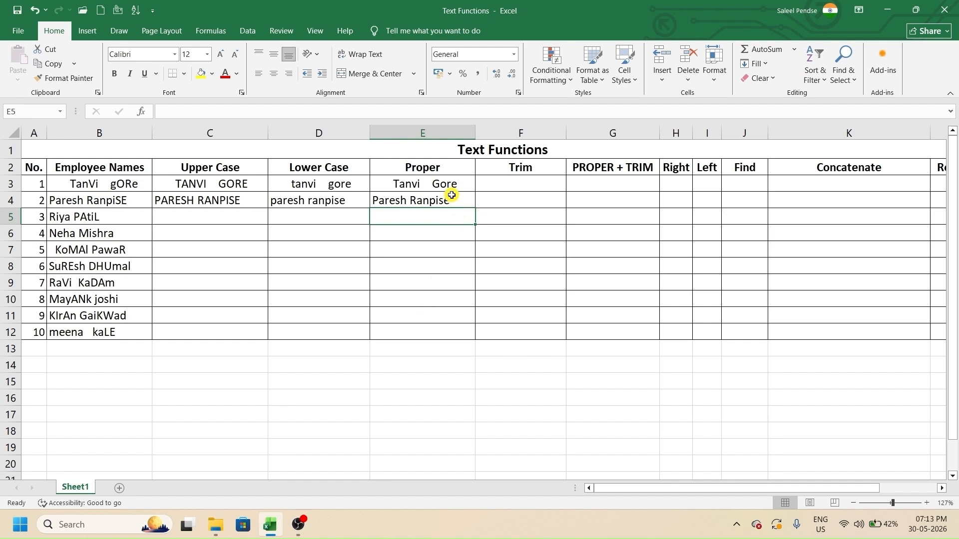
{"action": "left_click", "coordinate": [515, 183]}
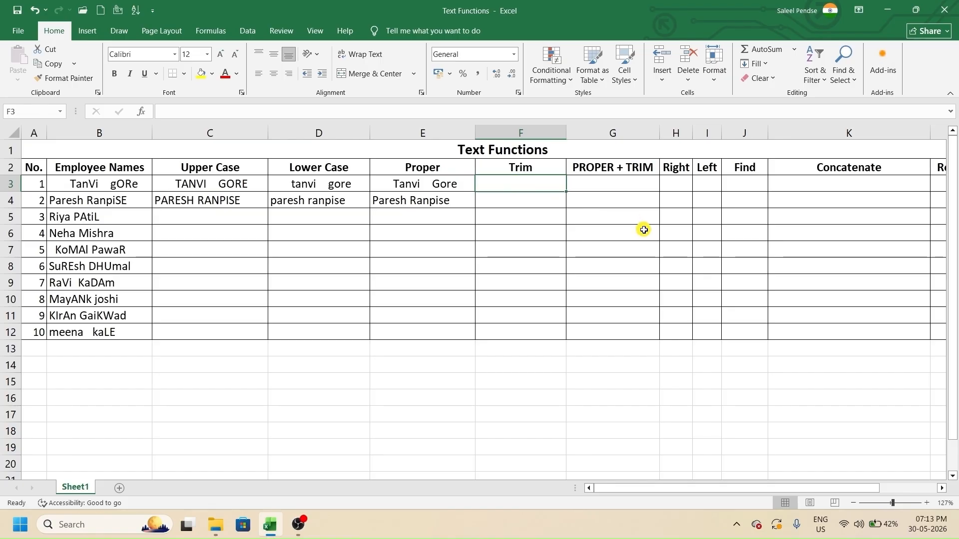
- Enter =TRIM(B3) in F3 to strip the first name's extra spaces
{"action": "type", "text": "=trim"}
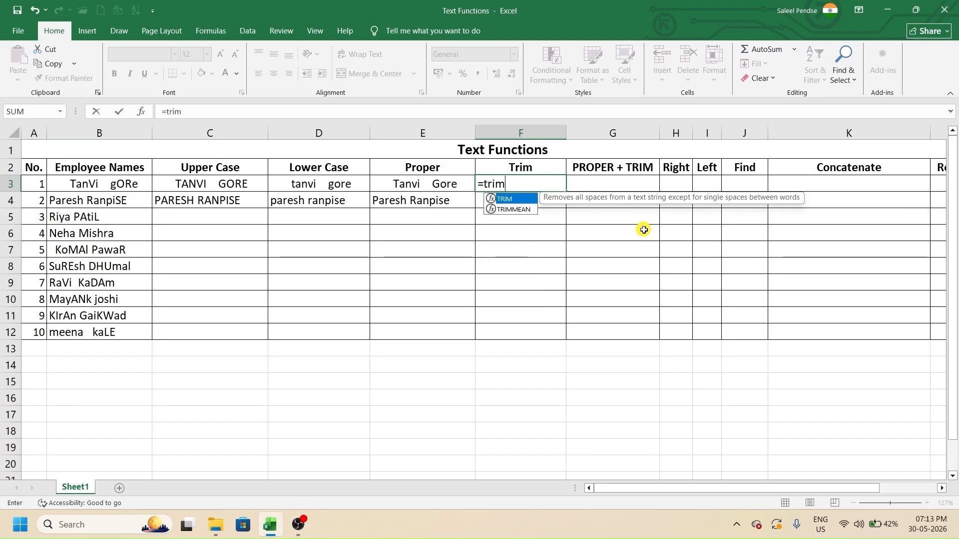
{"action": "key", "text": "Tab"}
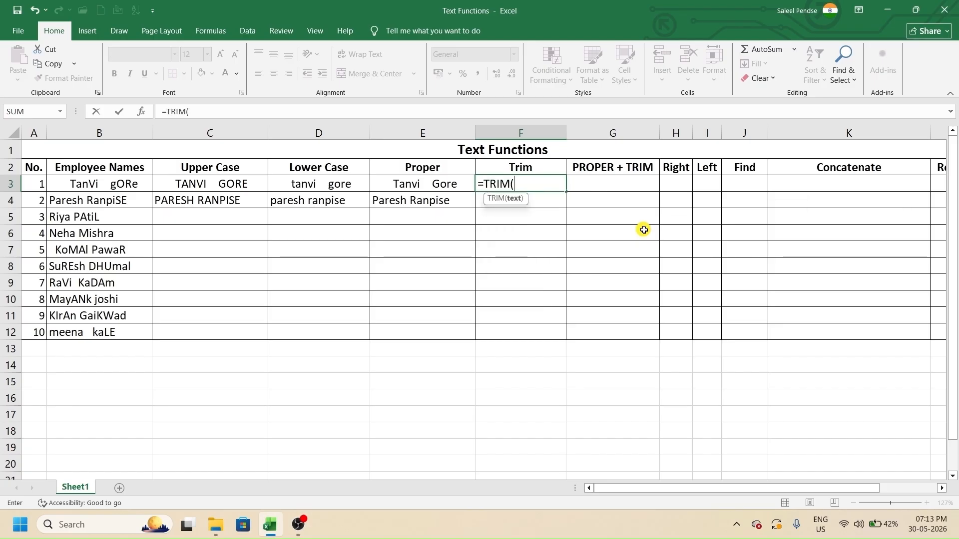
{"action": "left_click", "coordinate": [132, 186]}
{"action": "type", "text": ")"}
{"action": "key", "text": "Return"}
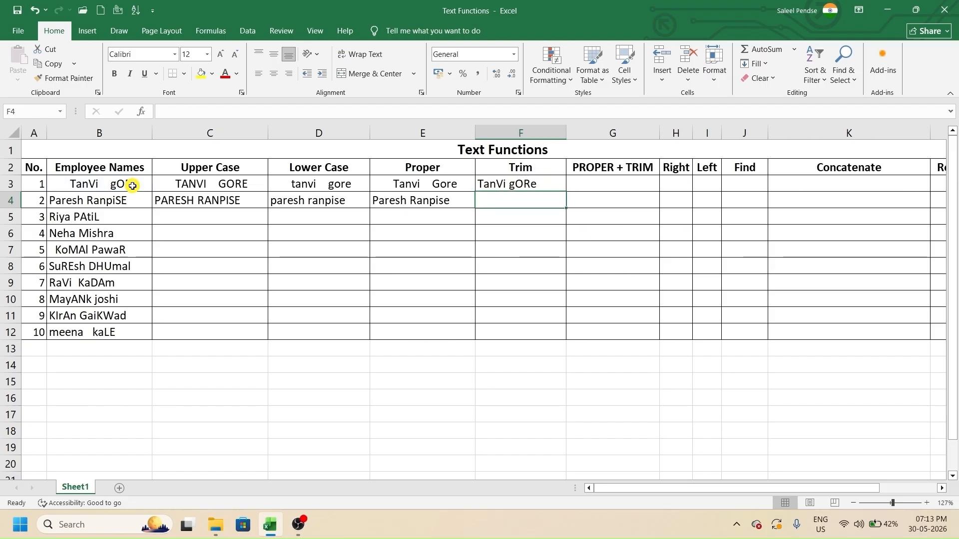
- Examine the extra spaces in B3 without changing the name, then review F3
{"action": "left_click", "coordinate": [84, 186]}
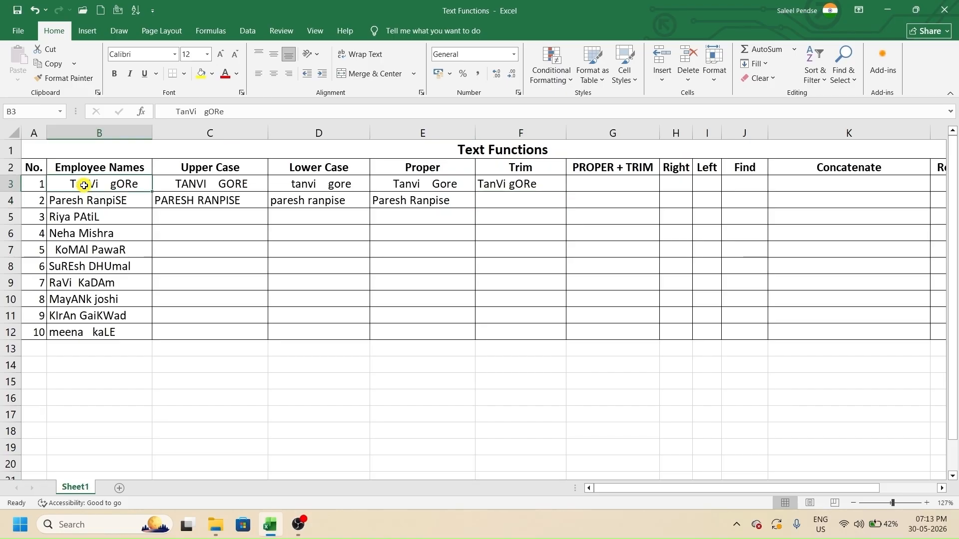
{"action": "double_click", "coordinate": [84, 185]}
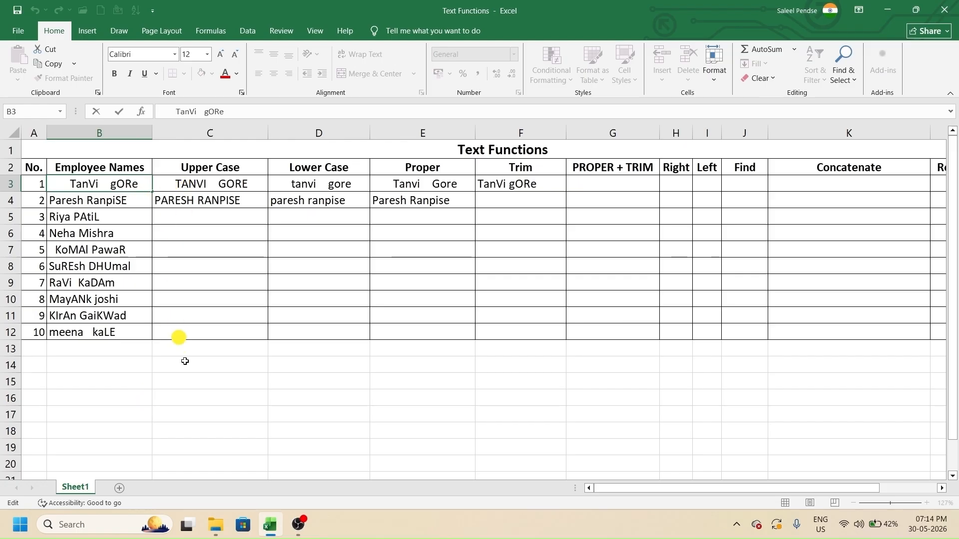
{"action": "key", "text": "Left"}
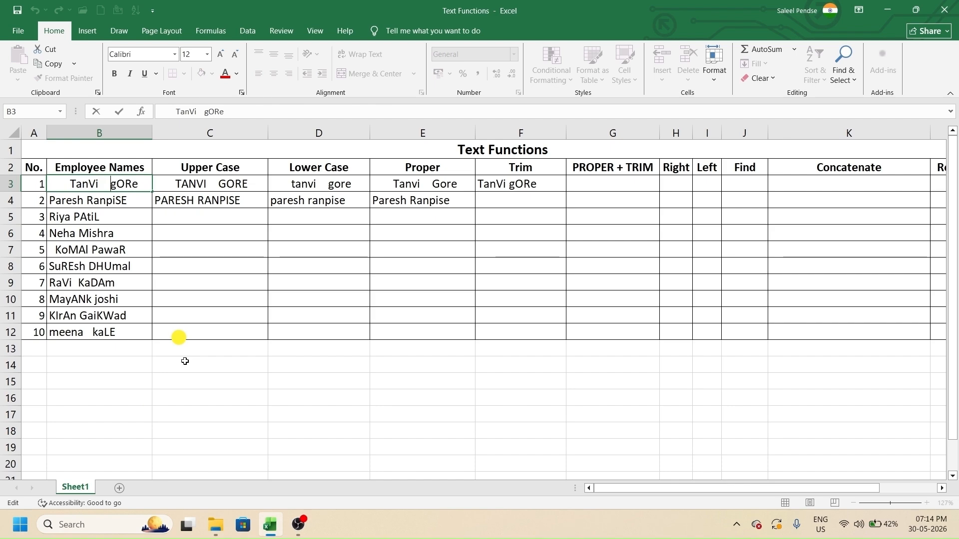
{"action": "key", "text": "Left"}
{"action": "key", "text": "Return"}
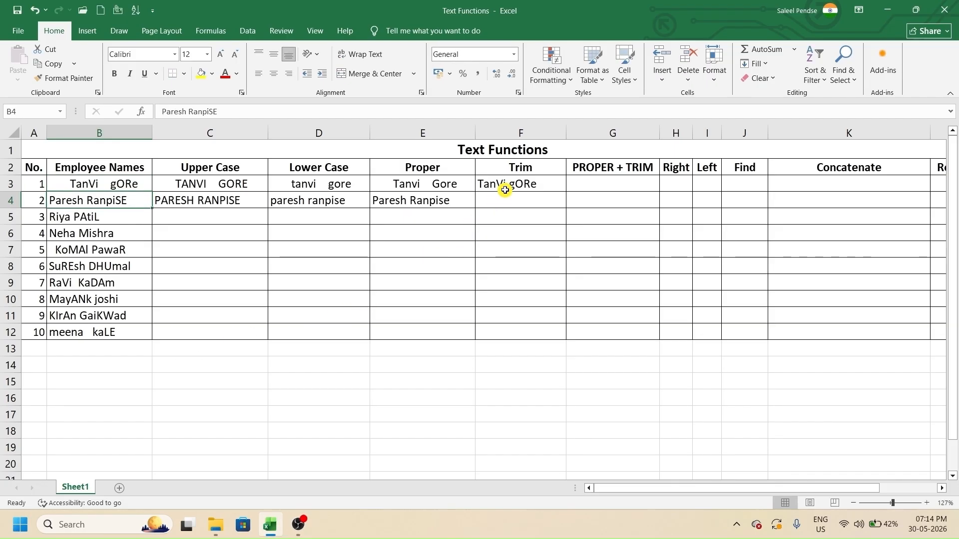
{"action": "left_click", "coordinate": [505, 191]}
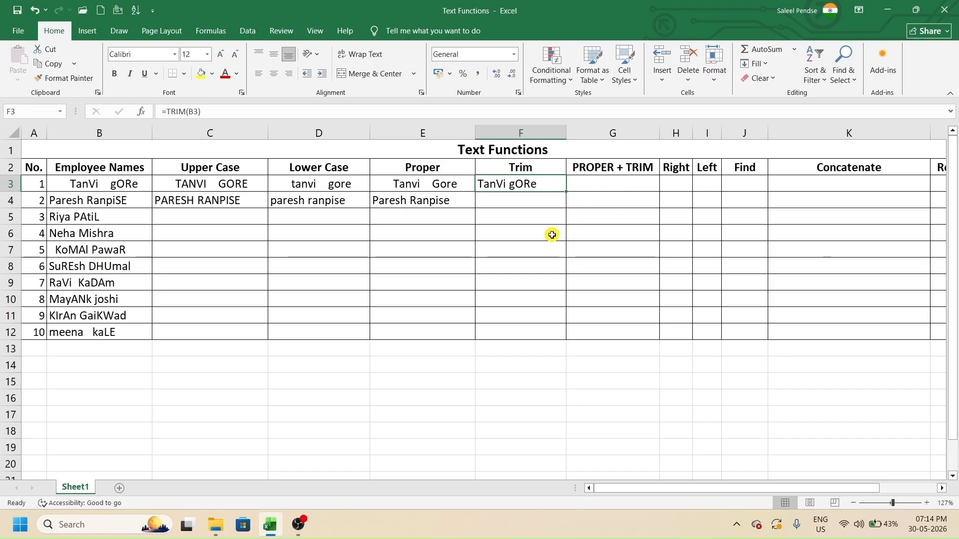
{"action": "key", "text": "Down"}
{"action": "type", "text": "=tri"}
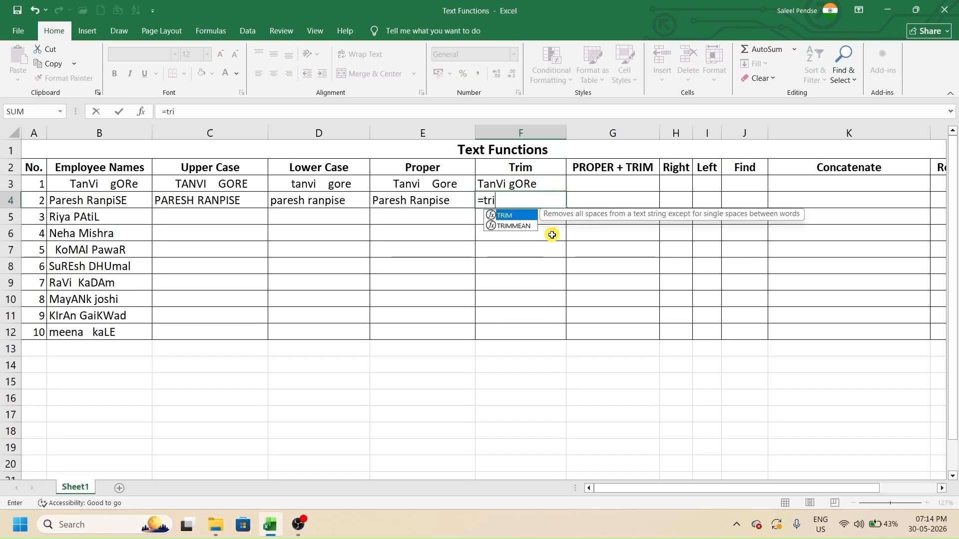
{"action": "key", "text": "Tab"}
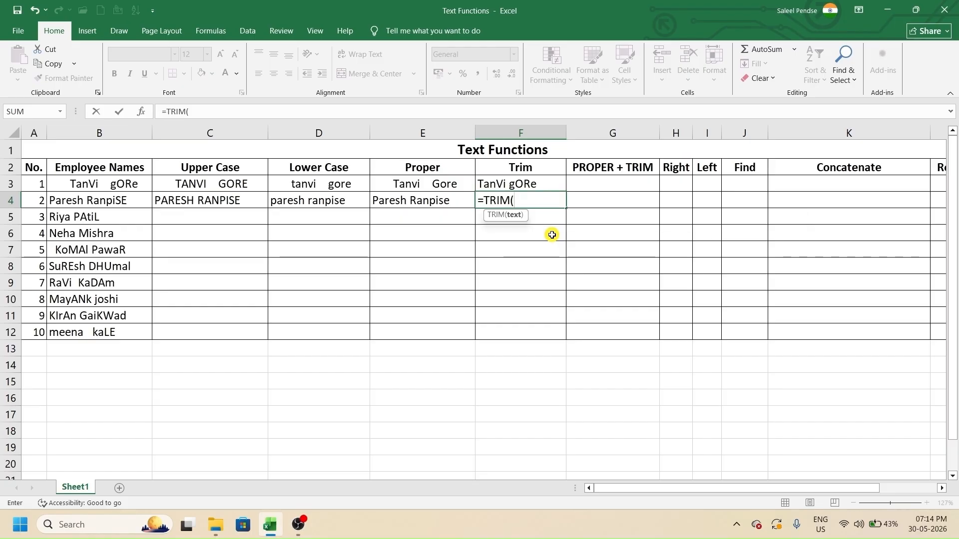
{"action": "left_click", "coordinate": [140, 198]}
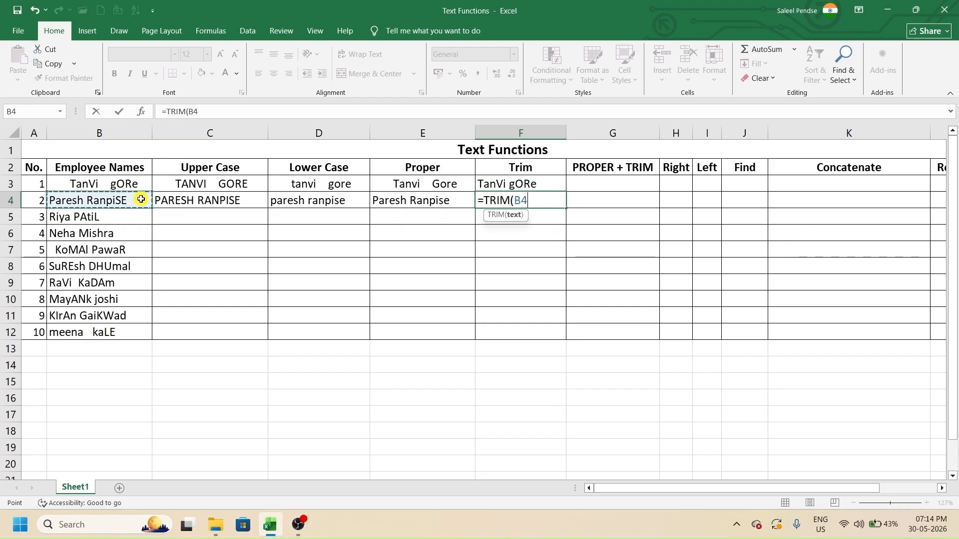
{"action": "key", "text": "Return"}
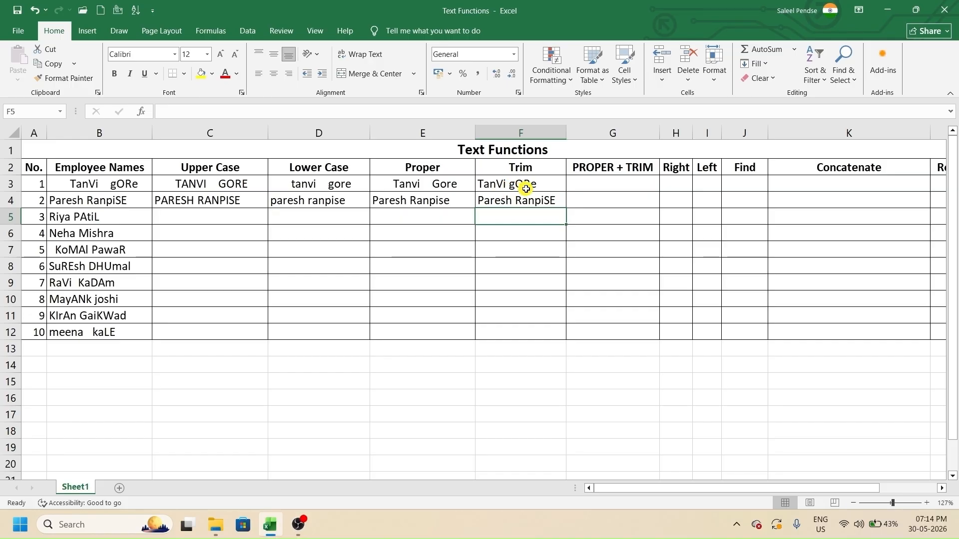
{"action": "left_click", "coordinate": [600, 184]}
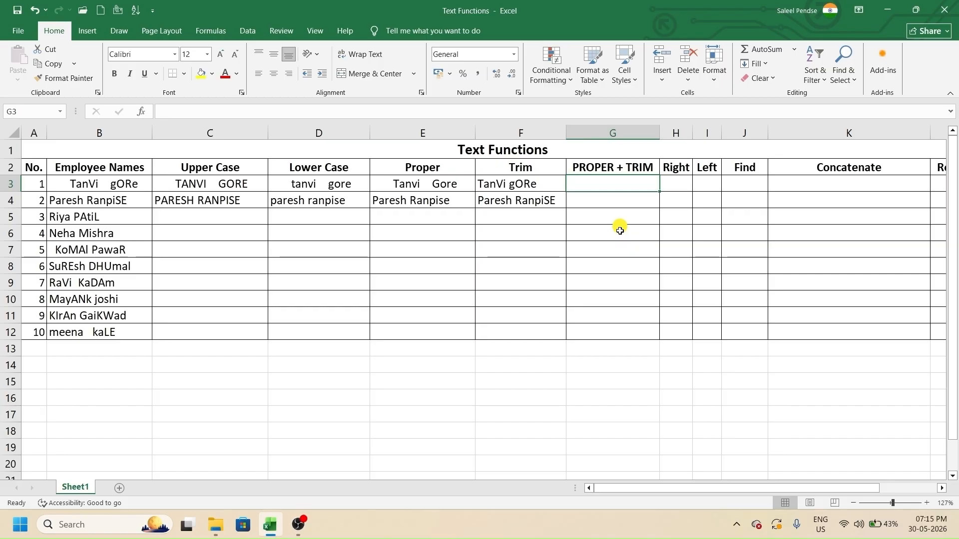
{"action": "type", "text": "=prop"}
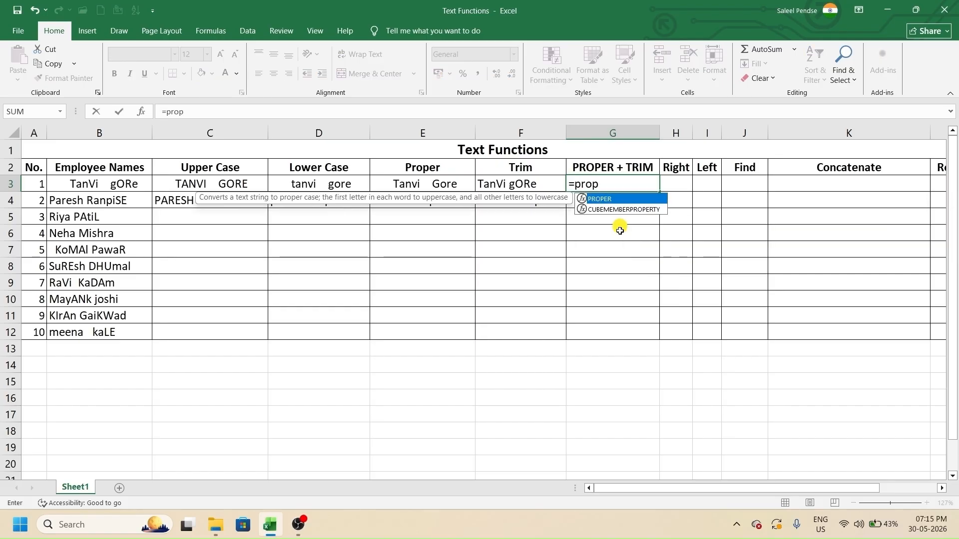
{"action": "key", "text": "Tab"}
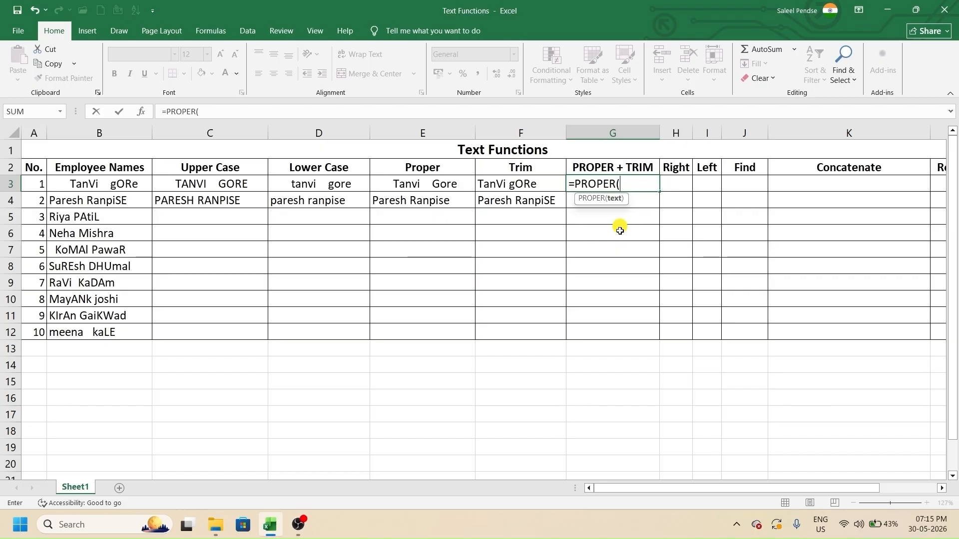
{"action": "type", "text": "trim"}
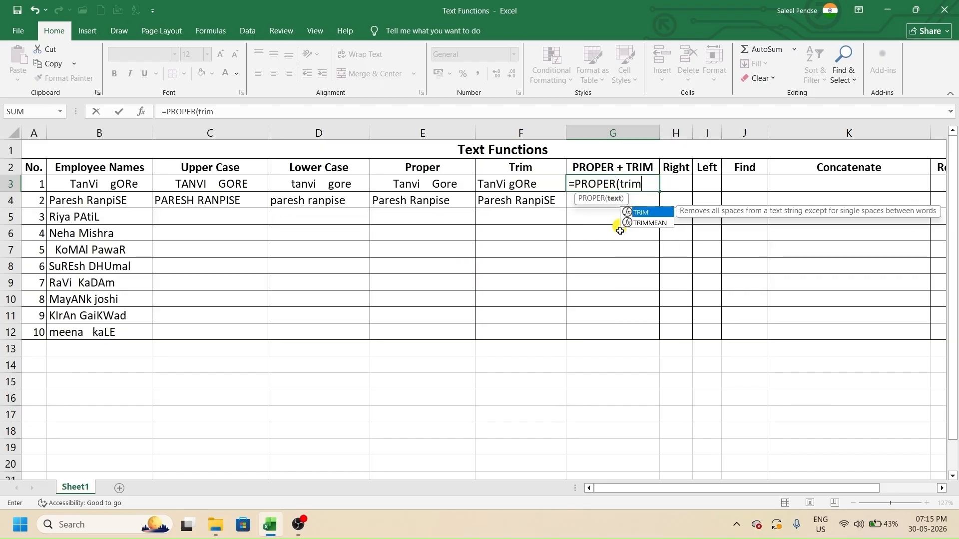
{"action": "key", "text": "Tab"}
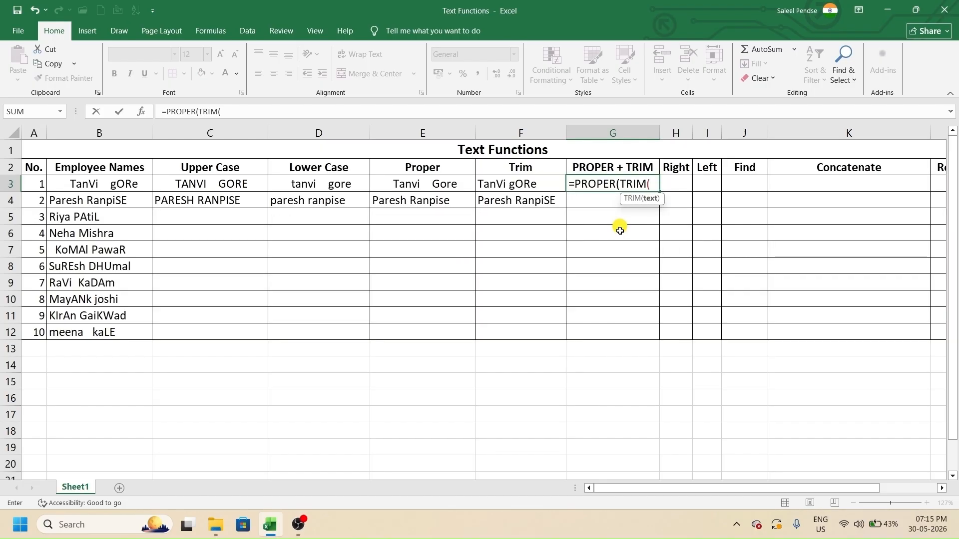
{"action": "left_click", "coordinate": [136, 186]}
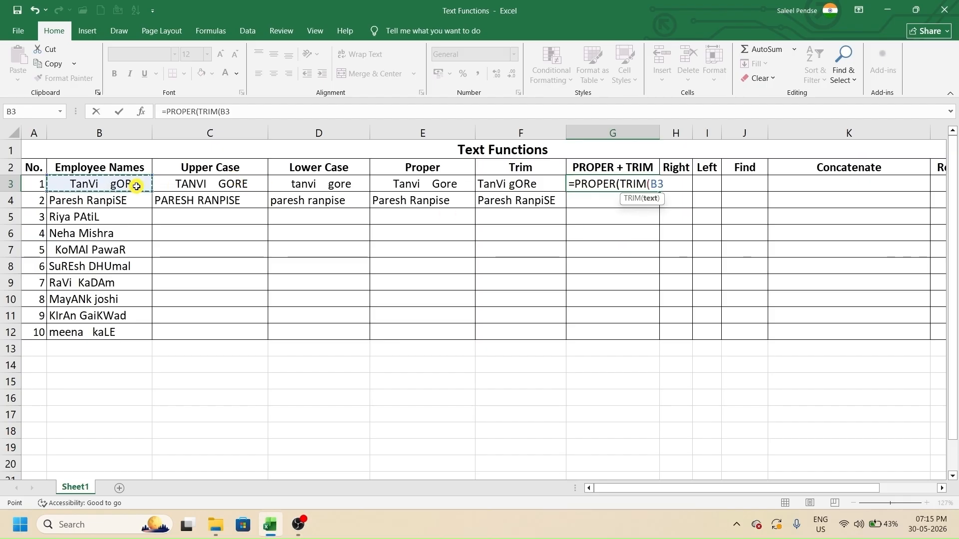
{"action": "type", "text": ")"}
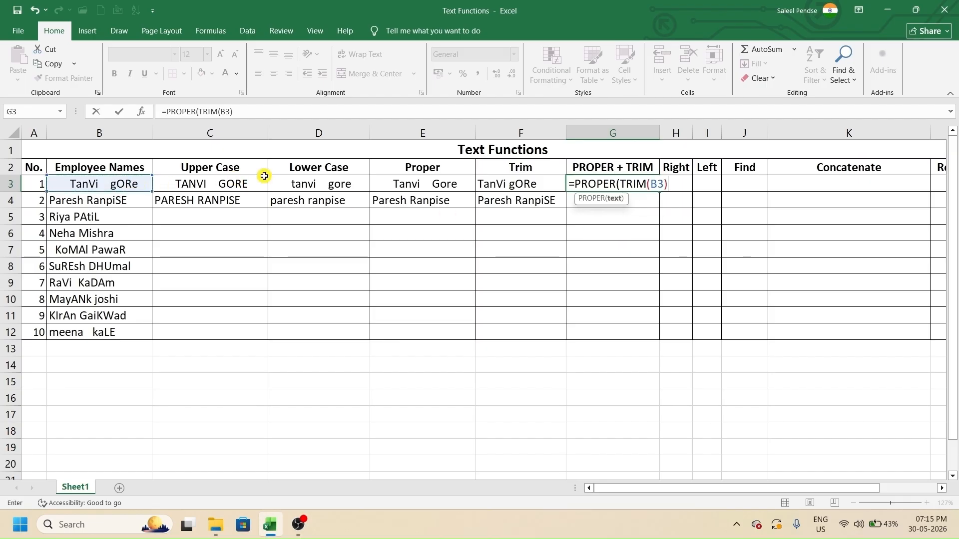
{"action": "type", "text": ")"}
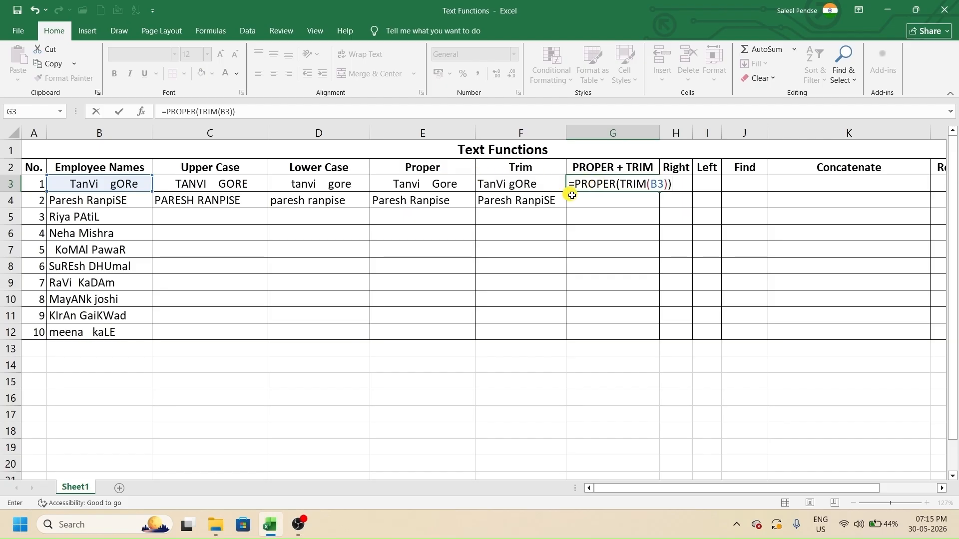
{"action": "key", "text": "Return"}
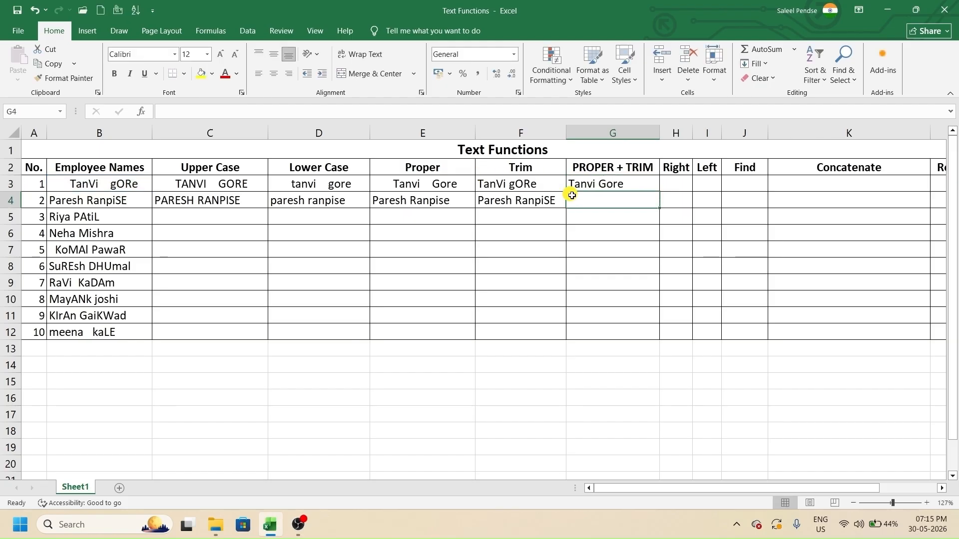
{"action": "left_click", "coordinate": [647, 186]}
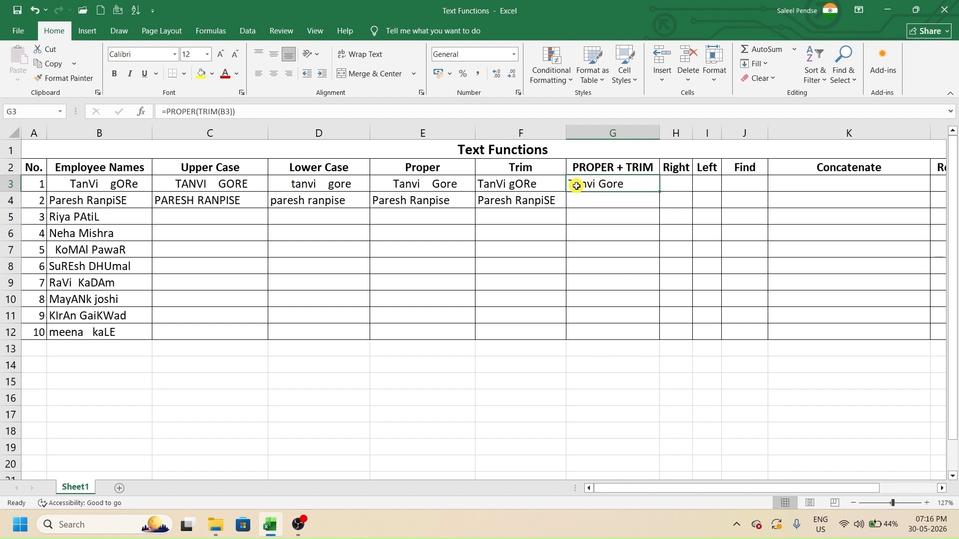
{"action": "left_click", "coordinate": [592, 202]}
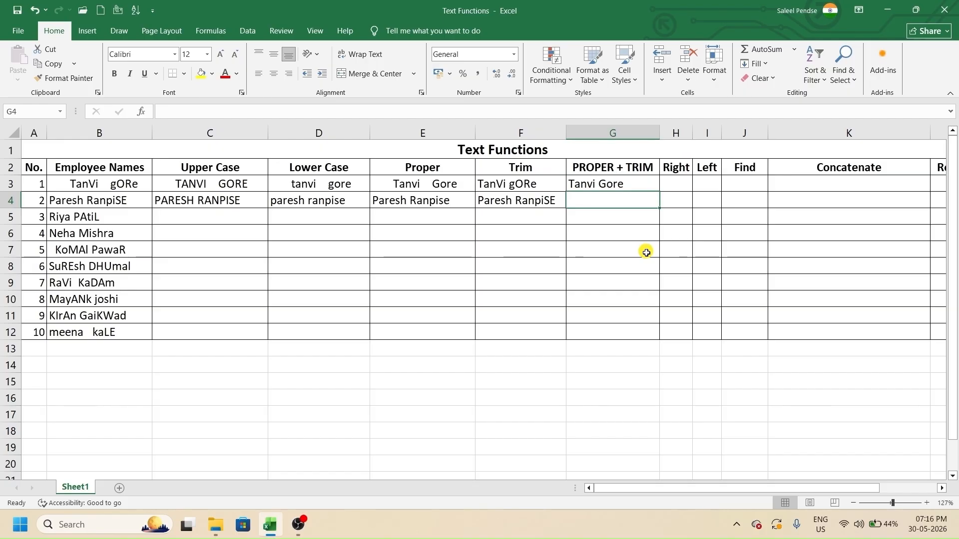
{"action": "type", "text": "=pro"}
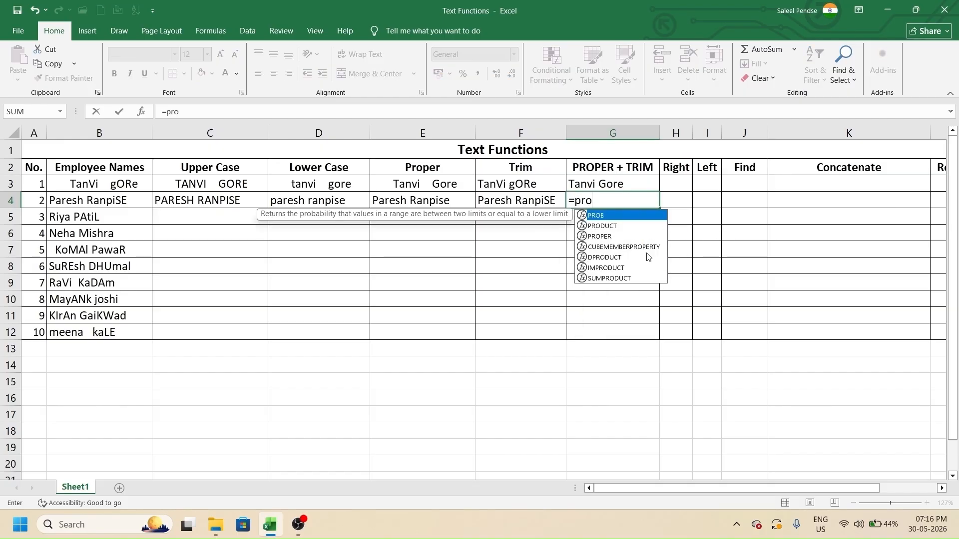
{"action": "type", "text": "p"}
{"action": "key", "text": "Tab"}
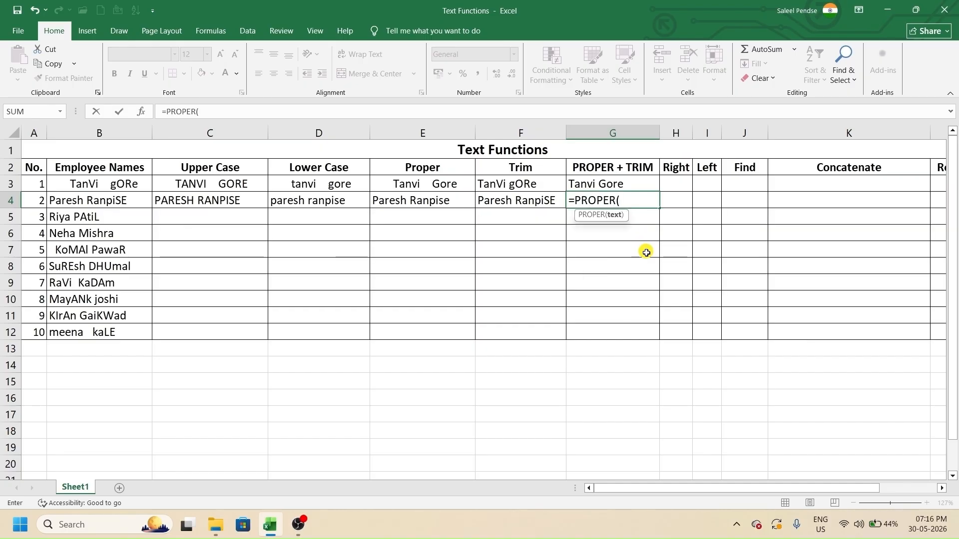
{"action": "type", "text": "trim"}
{"action": "key", "text": "Tab"}
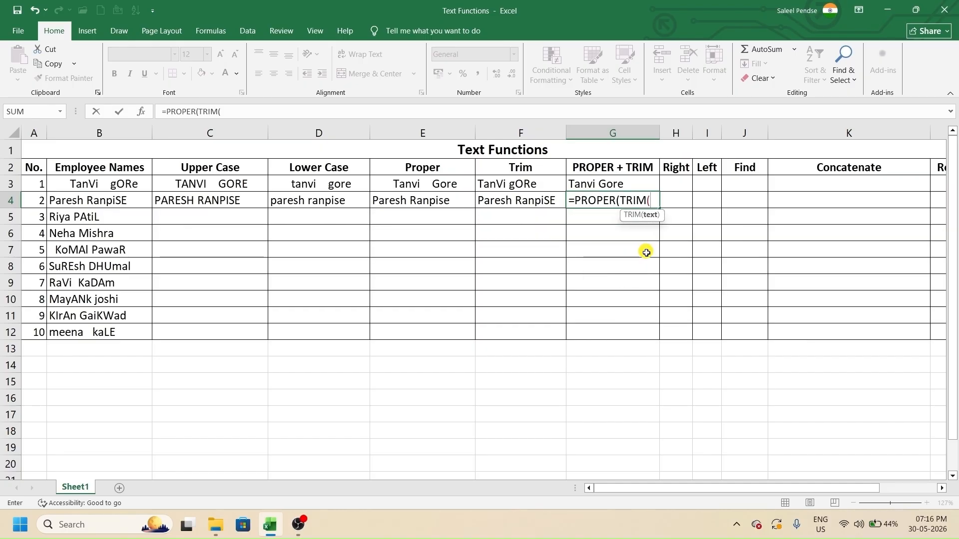
{"action": "left_click", "coordinate": [105, 199]}
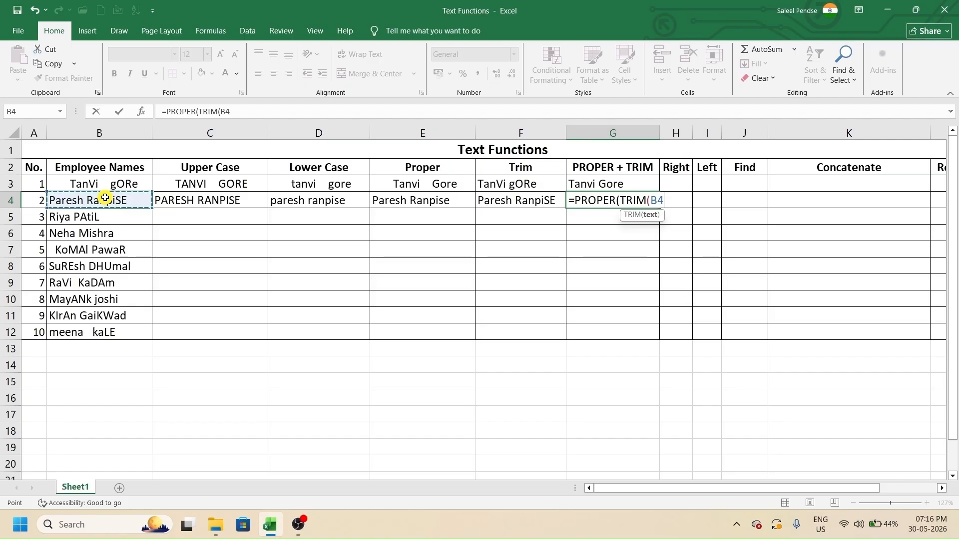
{"action": "key", "text": "ctrl+Return"}
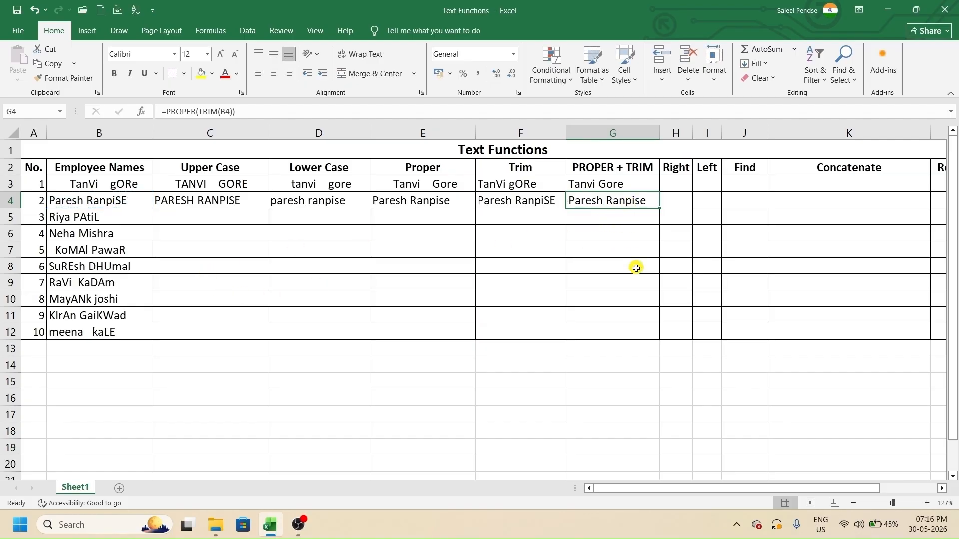
{"action": "left_click", "coordinate": [669, 187]}
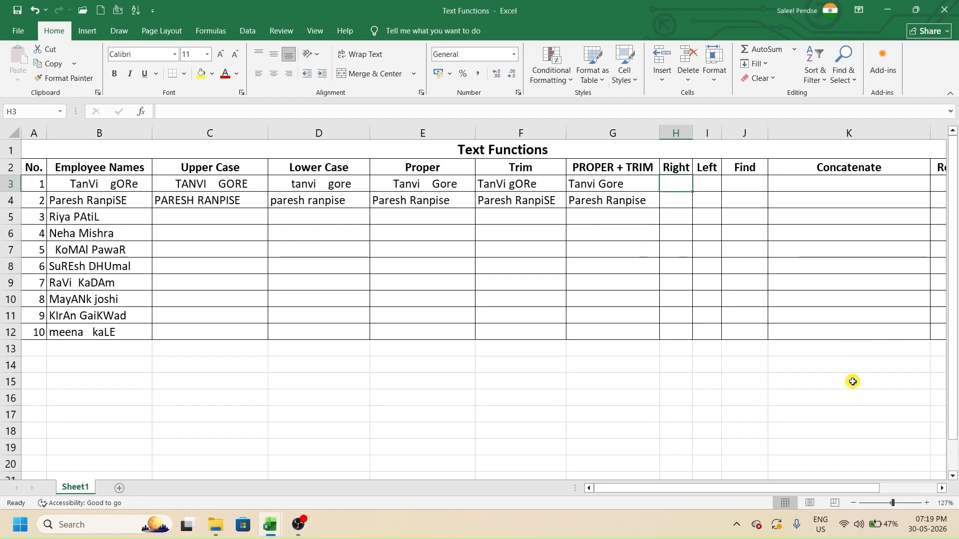
- Enter =RIGHT(B3,4) in H3 to return the last four characters of the first name
{"action": "type", "text": "=r"}
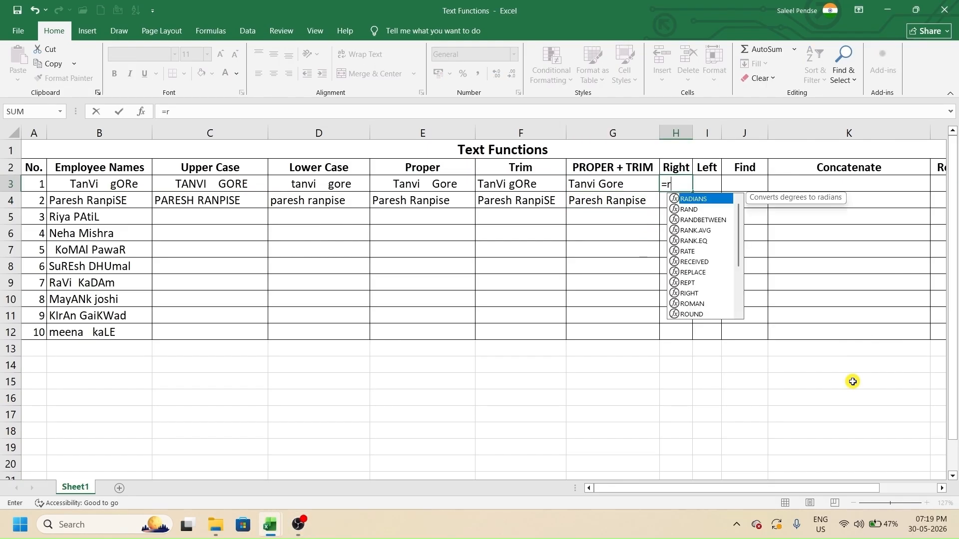
{"action": "type", "text": "ight"}
{"action": "key", "text": "Tab"}
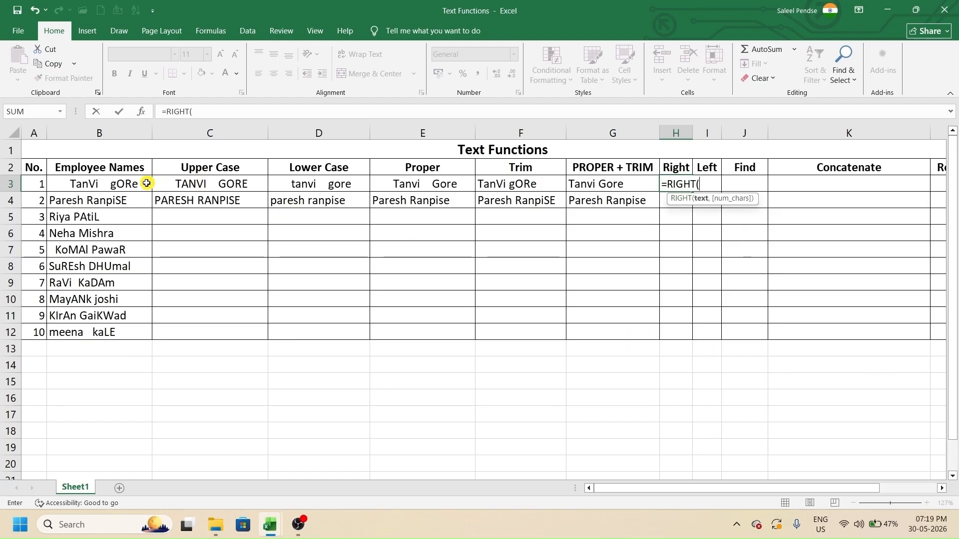
{"action": "left_click", "coordinate": [129, 184]}
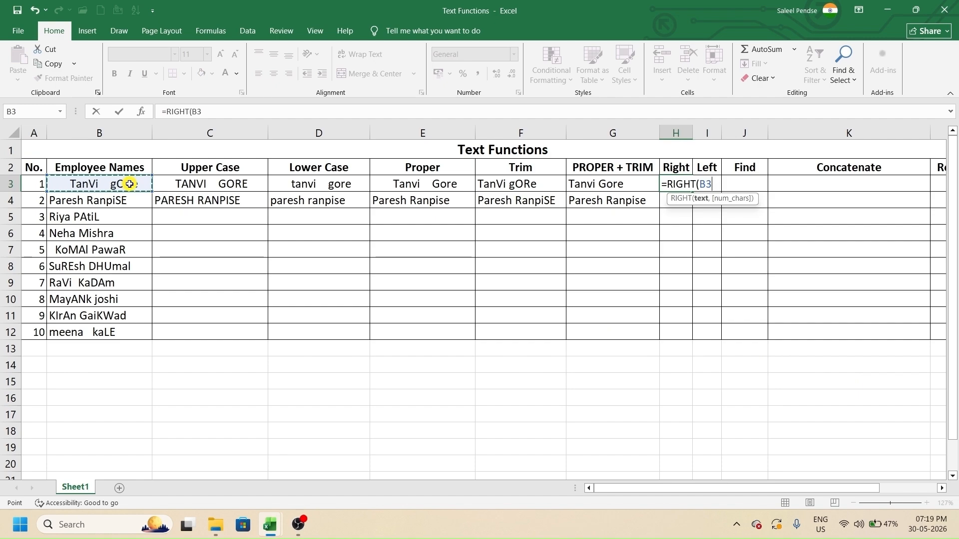
{"action": "type", "text": ",4"}
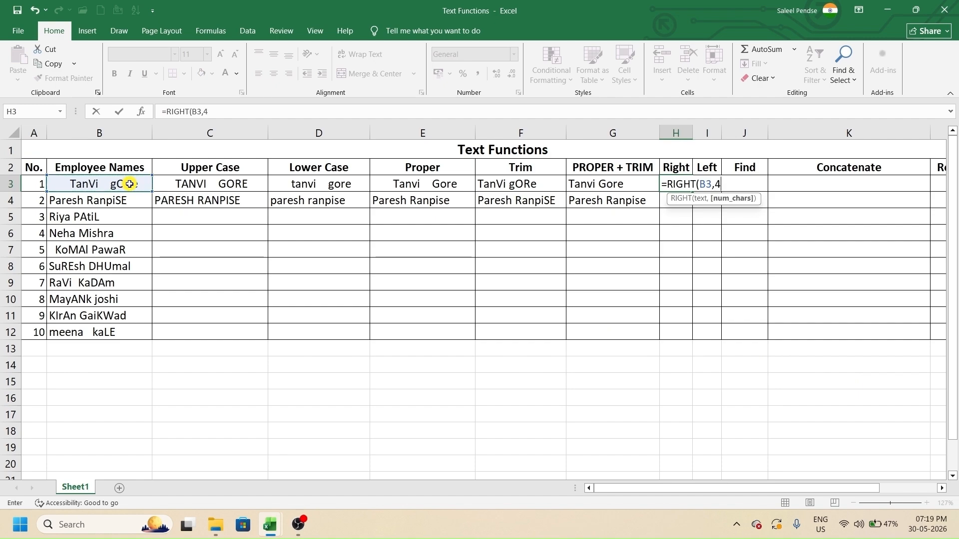
{"action": "type", "text": ")"}
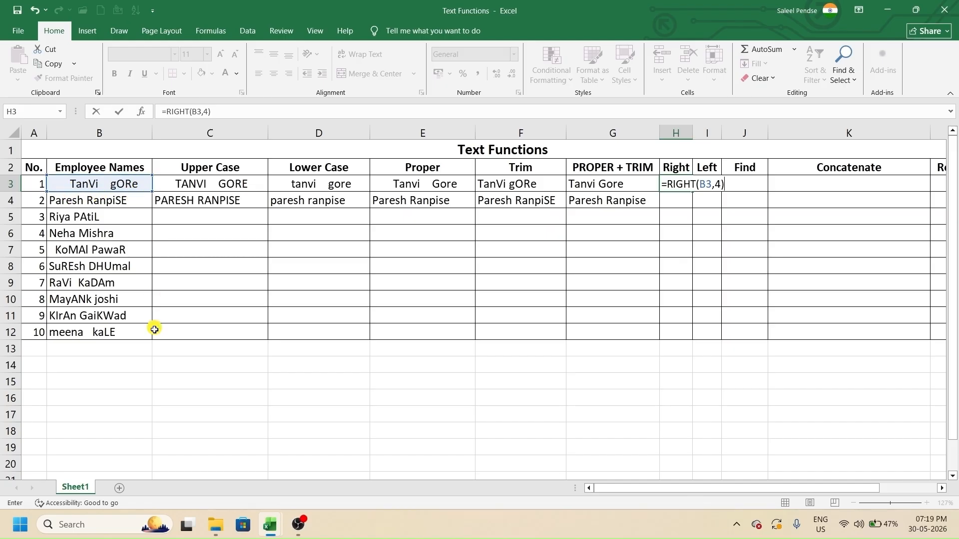
{"action": "key", "text": "Return"}
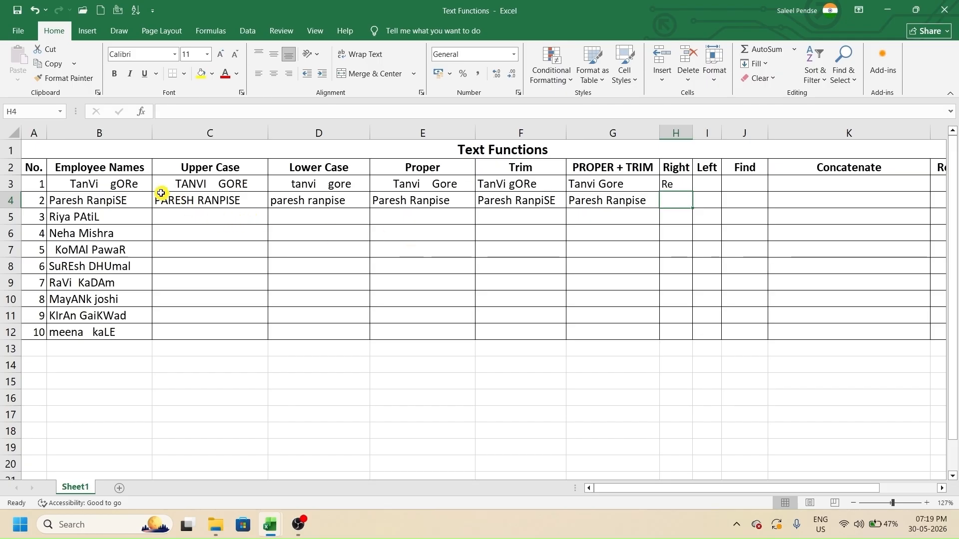
- Check in B3 which trailing characters RIGHT extracted
{"action": "double_click", "coordinate": [146, 184]}
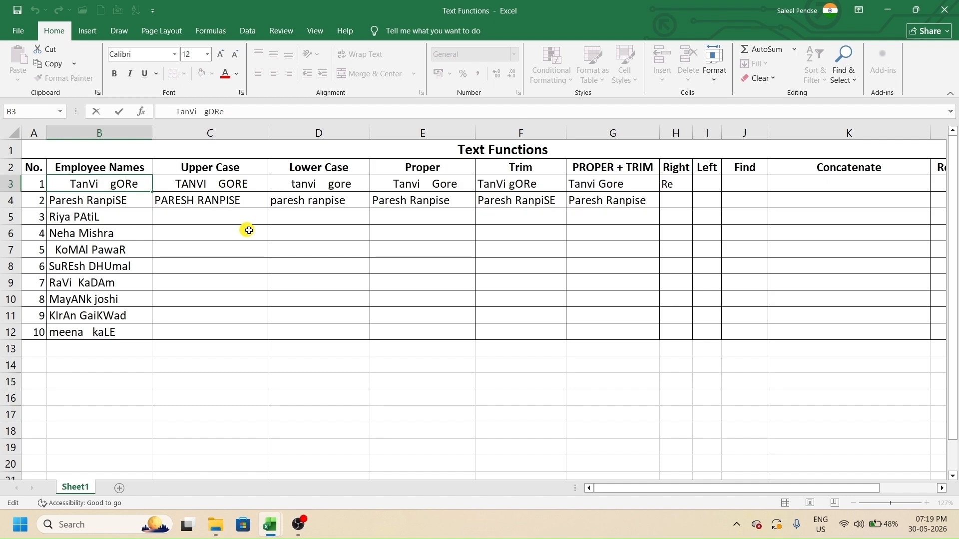
{"action": "key", "text": "shift+Right"}
{"action": "key", "text": "shift+Right"}
{"action": "key", "text": "shift+Right"}
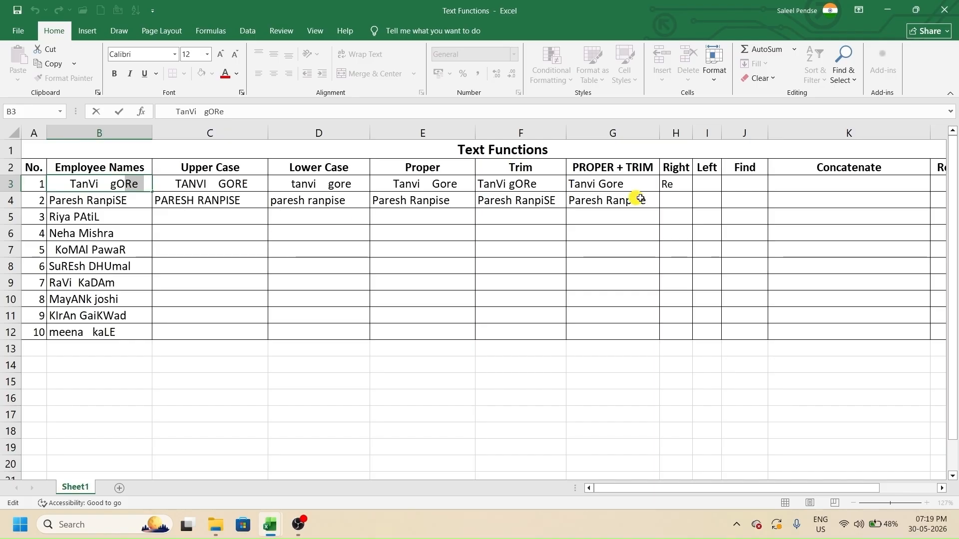
{"action": "left_click", "coordinate": [678, 189]}
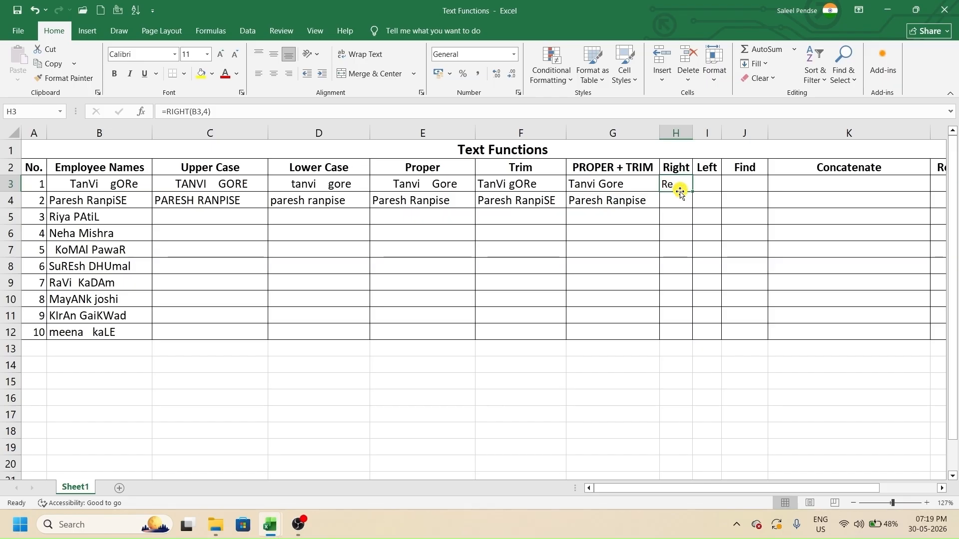
- Enter =RIGHT(B4,5) in H4 to return npiSE
{"action": "left_click", "coordinate": [678, 206]}
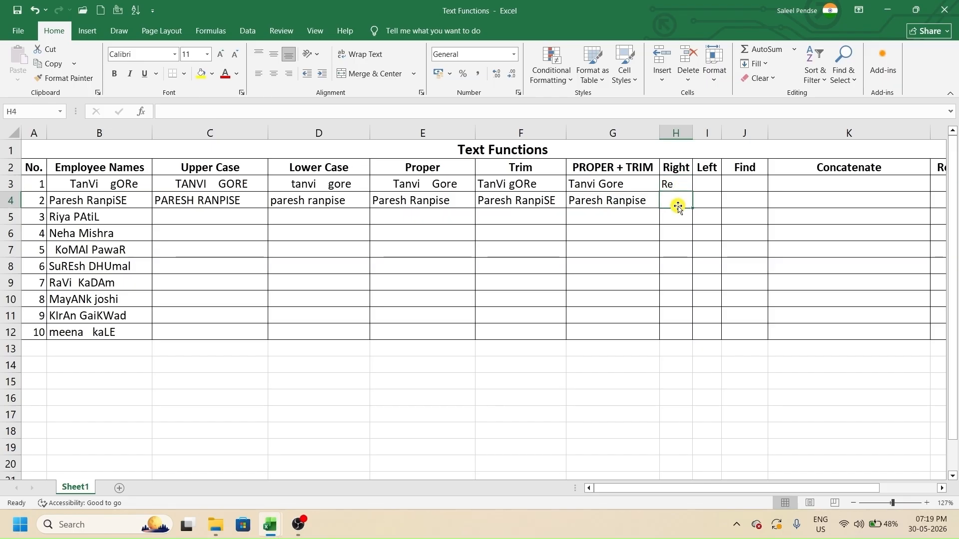
{"action": "type", "text": "="}
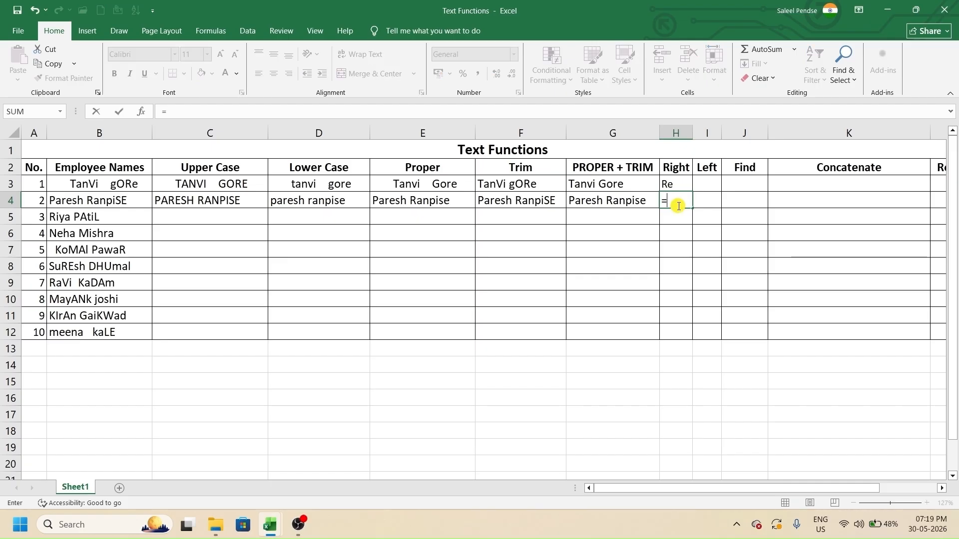
{"action": "type", "text": "right"}
{"action": "key", "text": "Tab"}
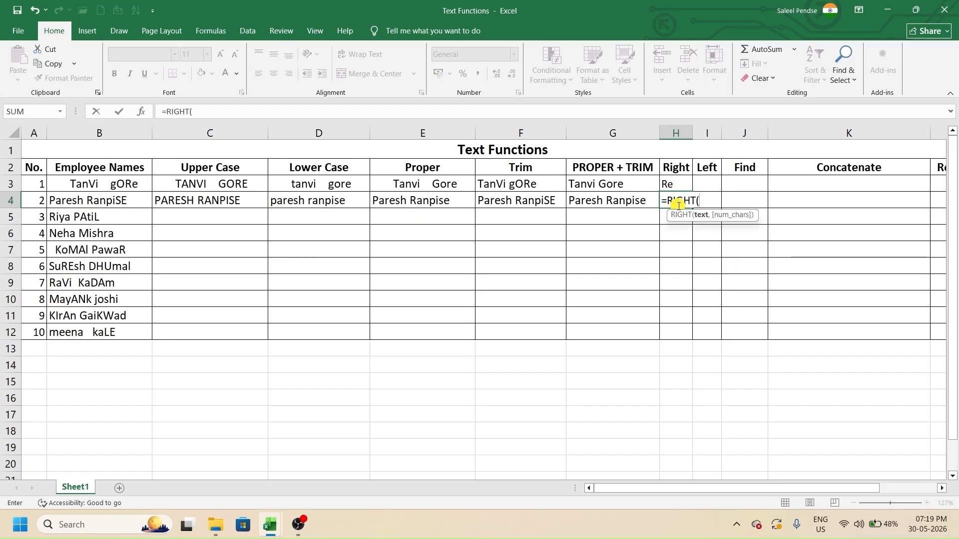
{"action": "left_click", "coordinate": [138, 200]}
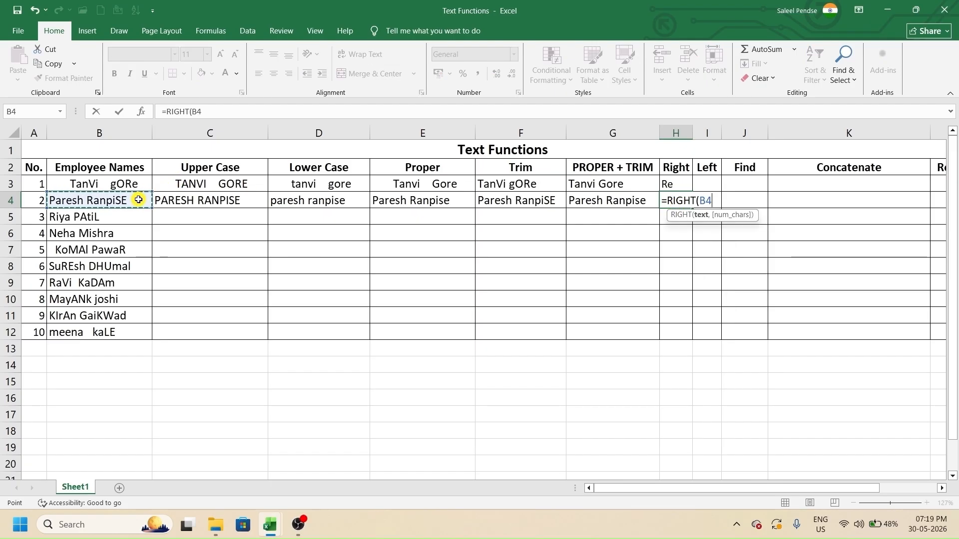
{"action": "type", "text": ","}
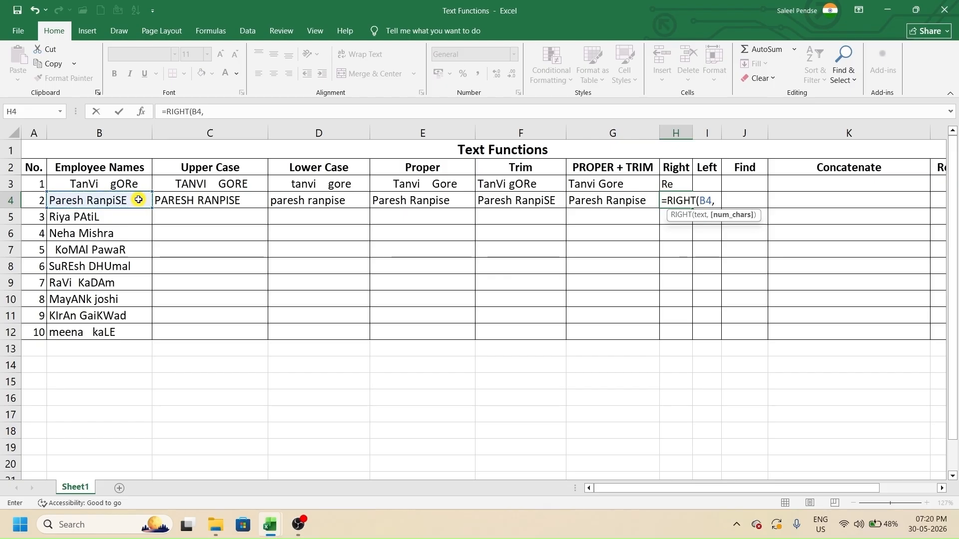
{"action": "type", "text": "5)"}
{"action": "key", "text": "Return"}
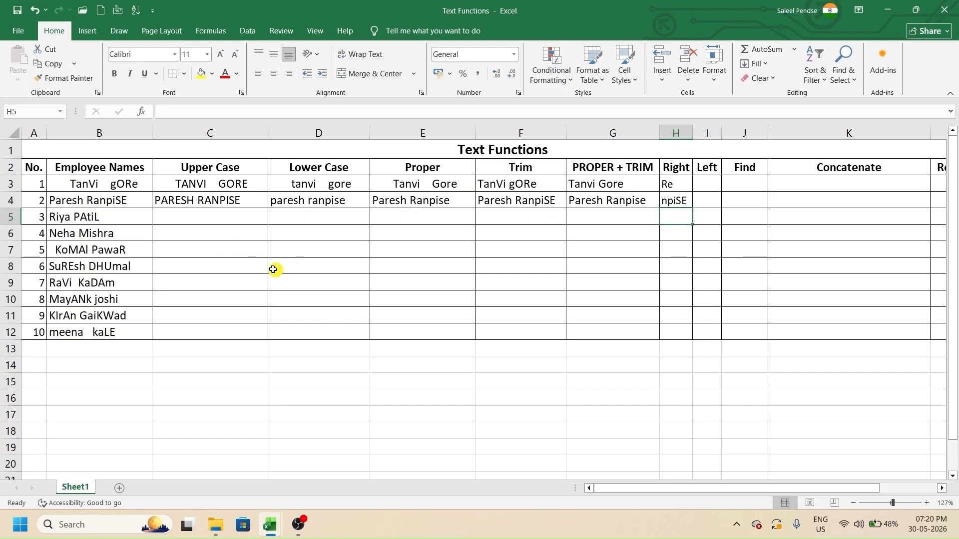
- Count the last five characters of the name in B4 to verify the result
{"action": "double_click", "coordinate": [147, 202]}
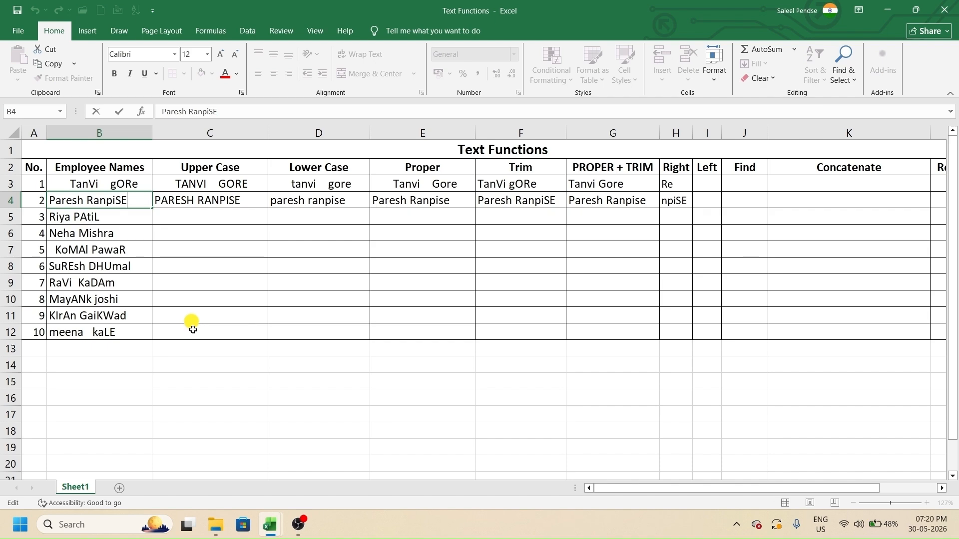
{"action": "key", "text": "shift+Left"}
{"action": "key", "text": "shift+Left"}
{"action": "key", "text": "shift+Left"}
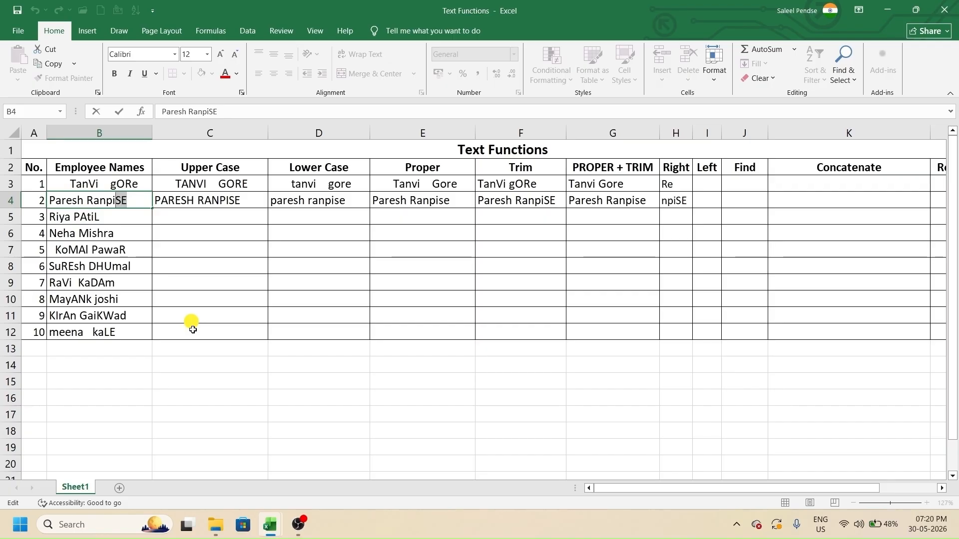
{"action": "key", "text": "shift+Left"}
{"action": "key", "text": "shift+Left"}
{"action": "left_click", "coordinate": [678, 206]}
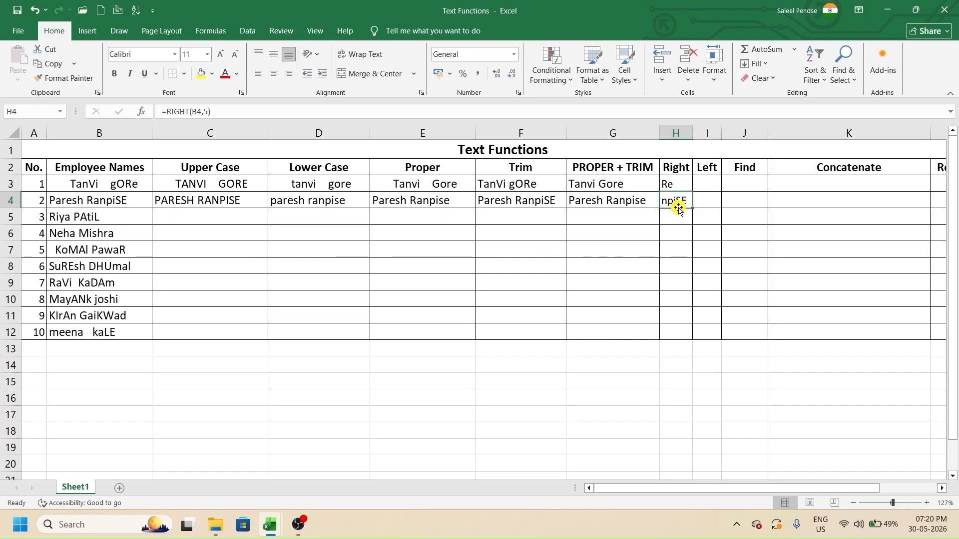
- Enter =LEFT(B3,7) in I3 to extract the start of the first employee name
{"action": "left_click", "coordinate": [707, 184]}
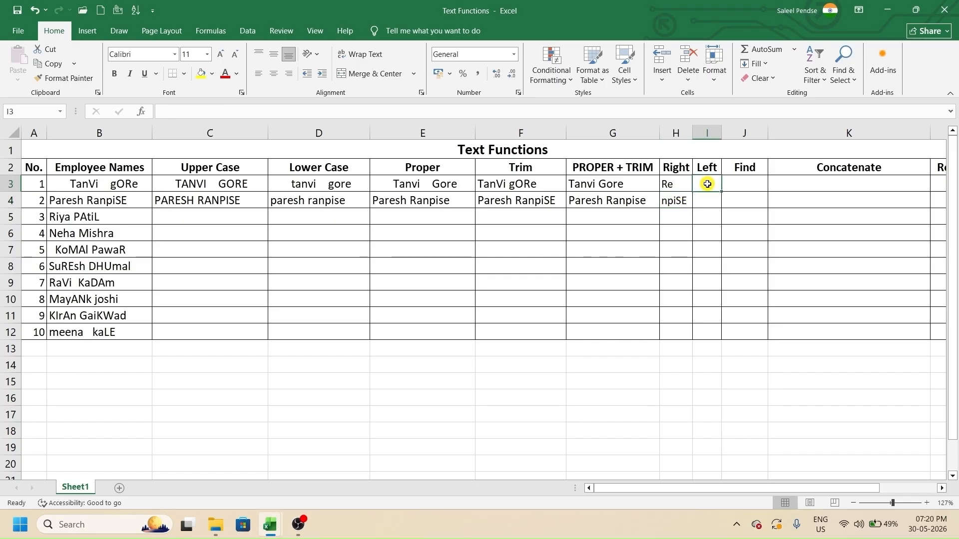
{"action": "type", "text": "=LEFT("}
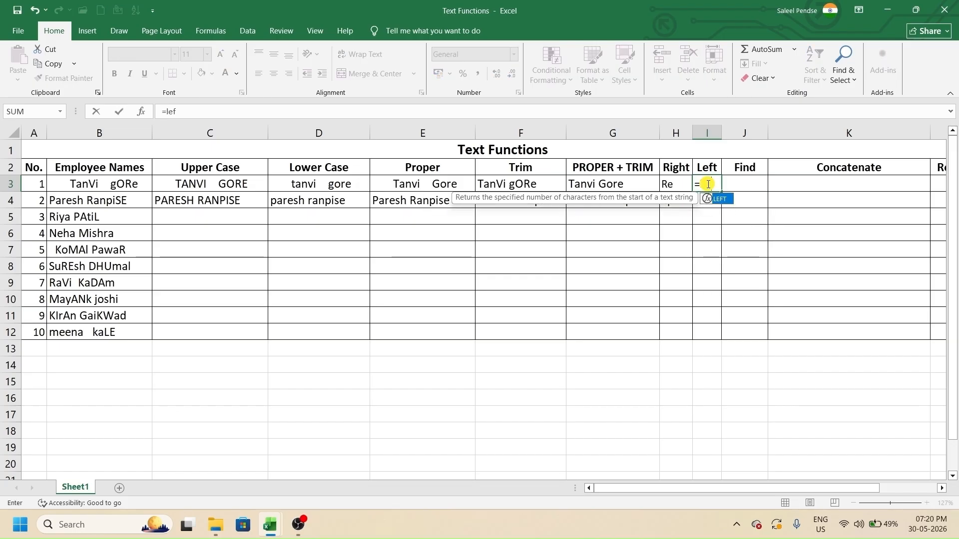
{"action": "left_click", "coordinate": [135, 182]}
{"action": "type", "text": ","}
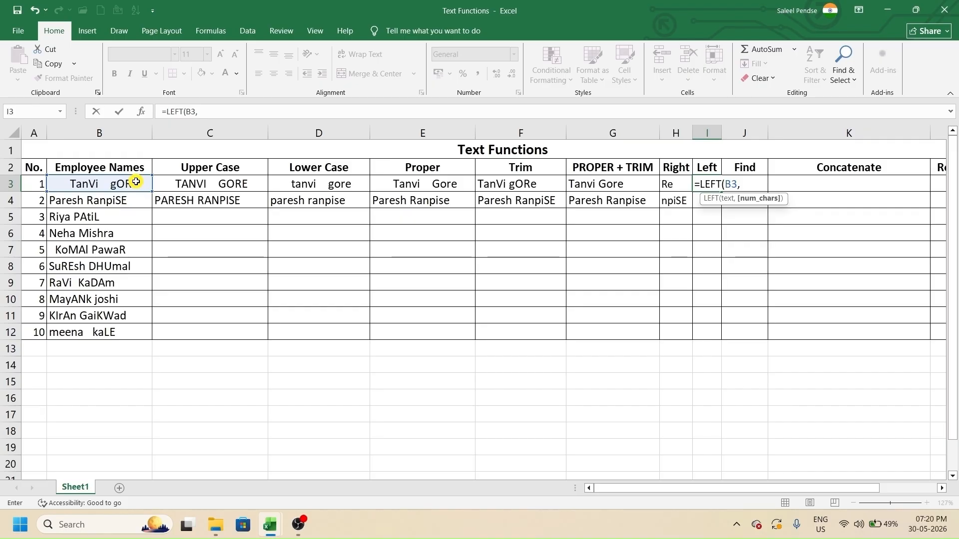
{"action": "type", "text": "7)"}
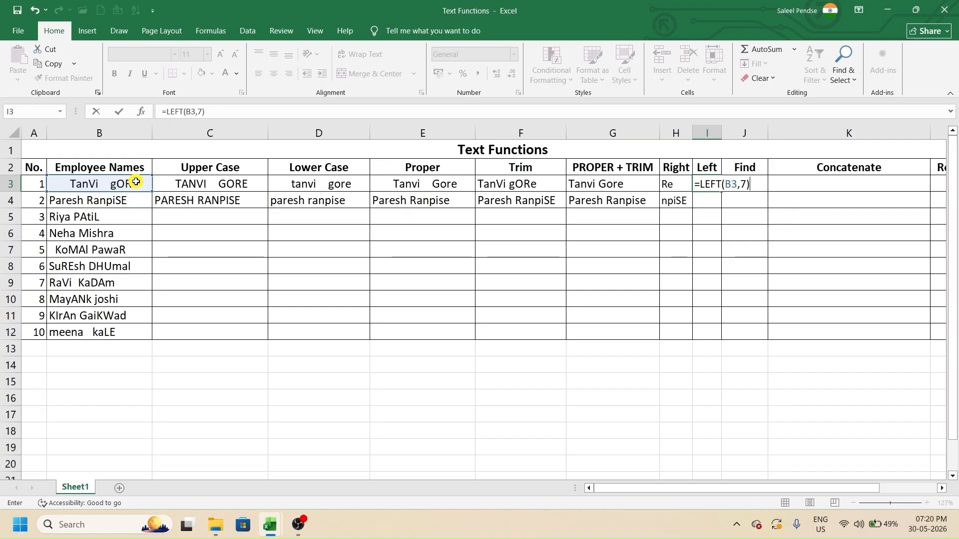
{"action": "key", "text": "Return"}
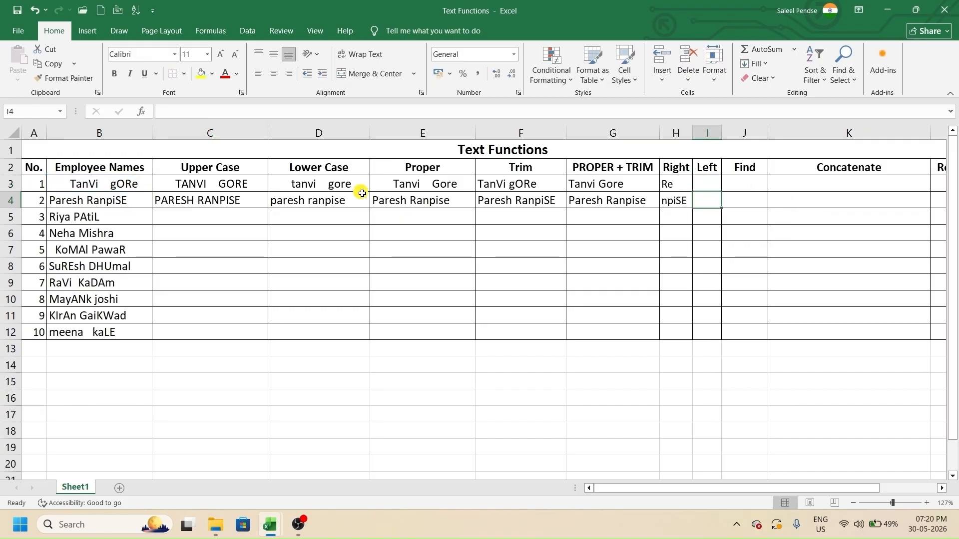
- Change the LEFT formula in I3 to =LEFT(B3,12) so it returns the full first name
{"action": "left_click", "coordinate": [706, 184]}
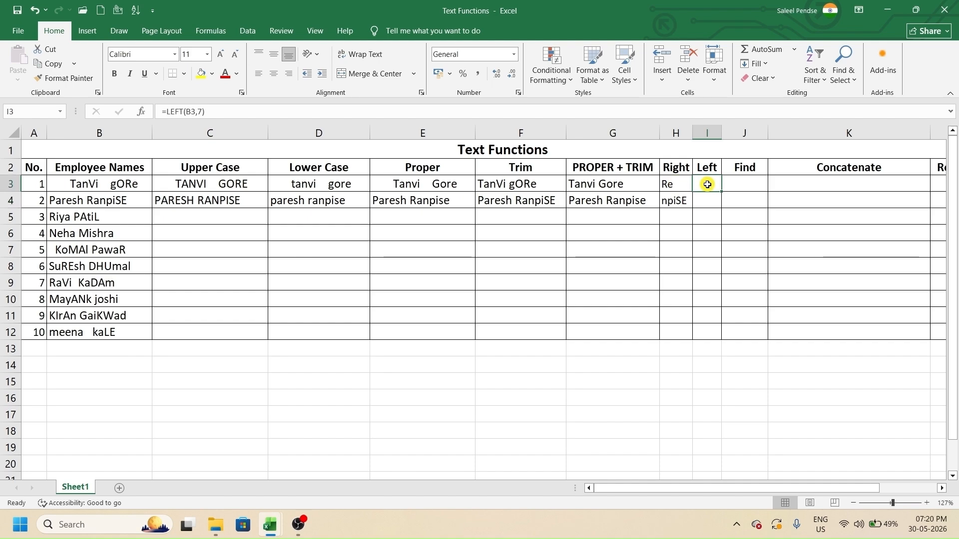
{"action": "double_click", "coordinate": [708, 185]}
{"action": "key", "text": "BackSpace"}
{"action": "key", "text": "BackSpace"}
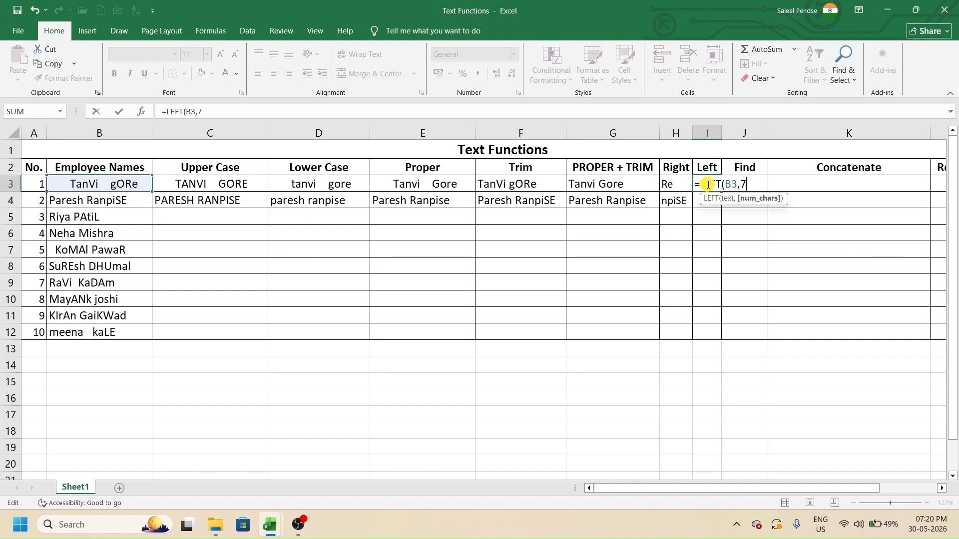
{"action": "type", "text": "12)"}
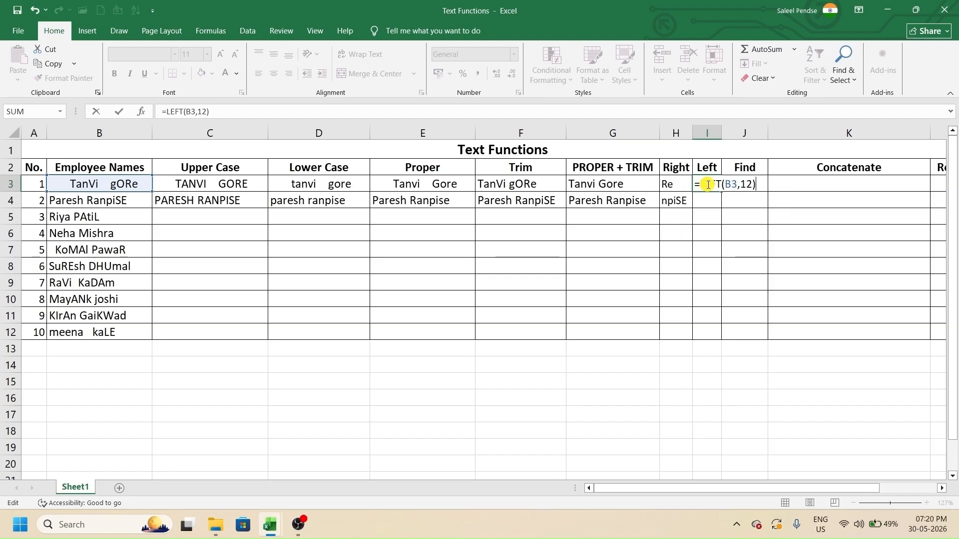
{"action": "key", "text": "Return"}
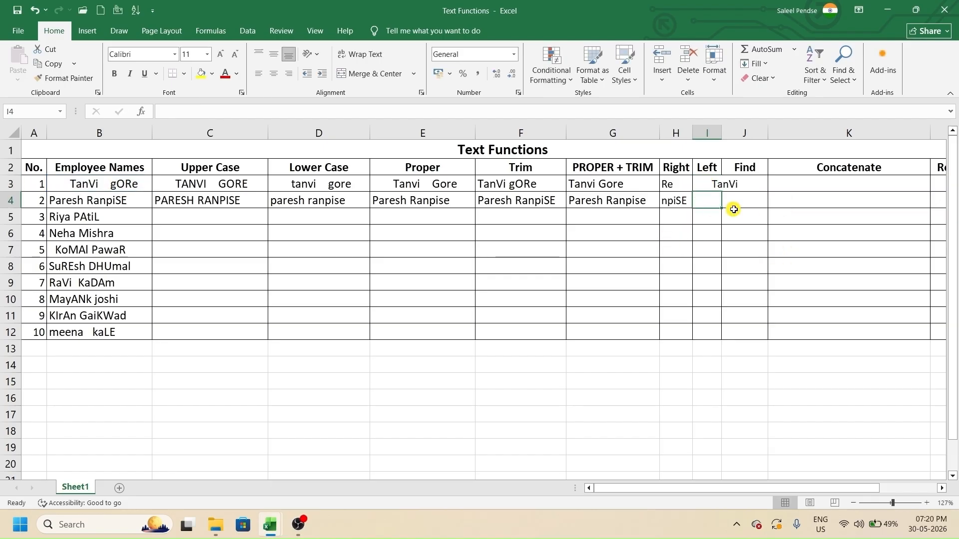
- Autofit column I and count the leading spaces and letters of the name in B3
{"action": "double_click", "coordinate": [722, 133]}
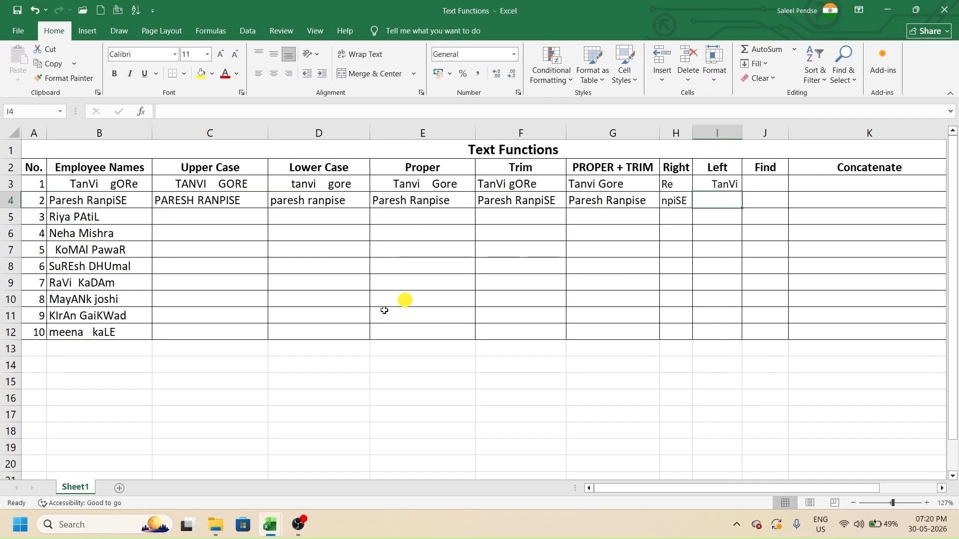
{"action": "double_click", "coordinate": [55, 190]}
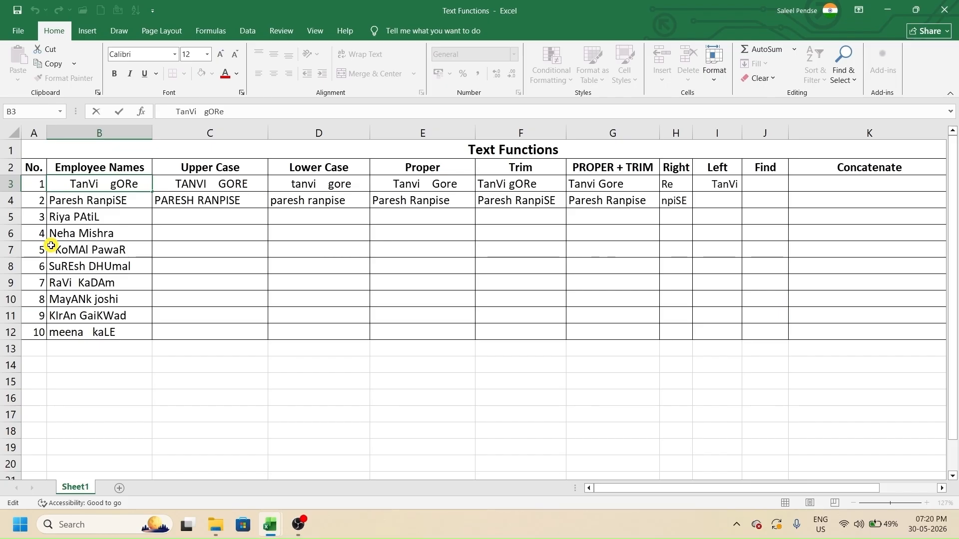
{"action": "key", "text": "shift+Right"}
{"action": "key", "text": "shift+Right"}
{"action": "key", "text": "shift+Right"}
{"action": "key", "text": "shift+Right"}
{"action": "key", "text": "shift+Right"}
{"action": "key", "text": "shift+Right"}
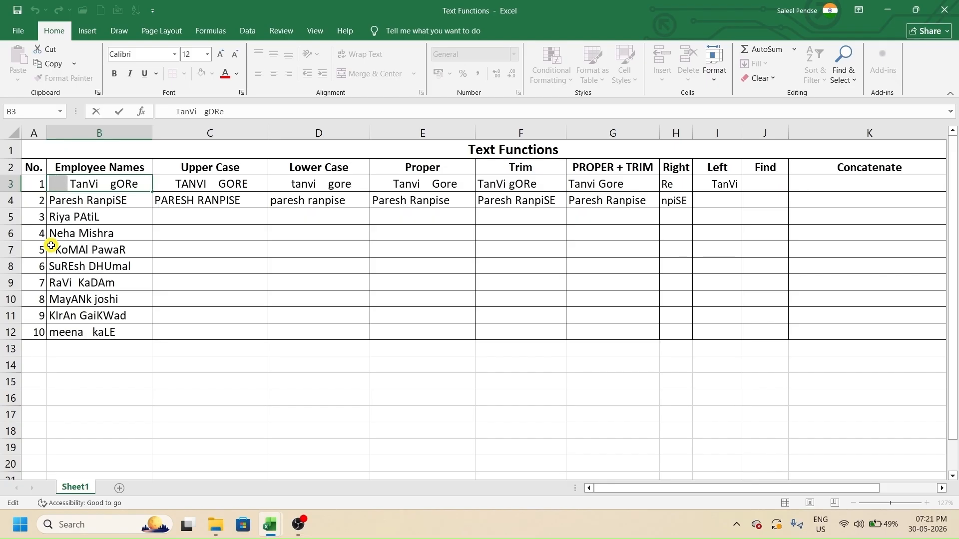
{"action": "key", "text": "shift+Right"}
{"action": "key", "text": "shift+Right"}
{"action": "key", "text": "shift+Right"}
{"action": "key", "text": "shift+Right"}
{"action": "key", "text": "shift+Right"}
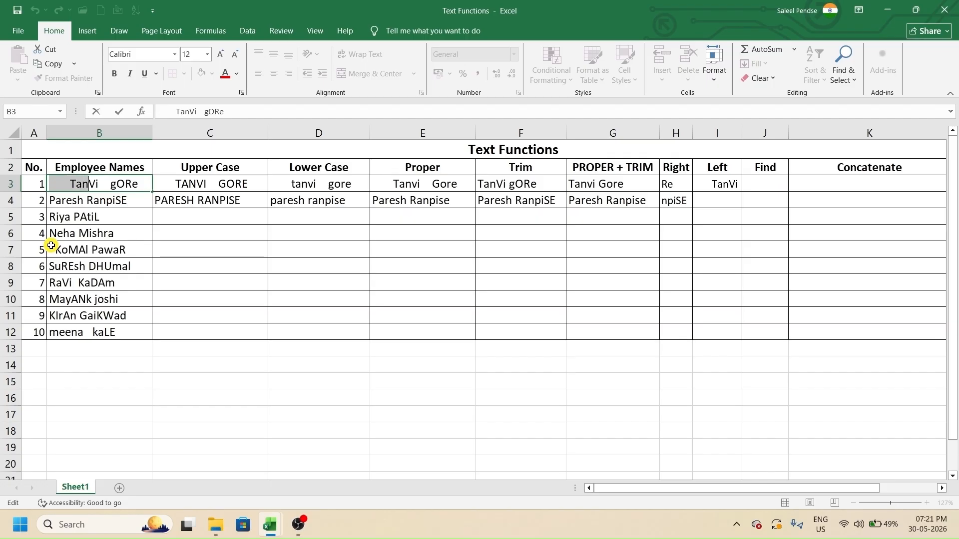
{"action": "key", "text": "shift+Right"}
{"action": "left_click", "coordinate": [717, 182]}
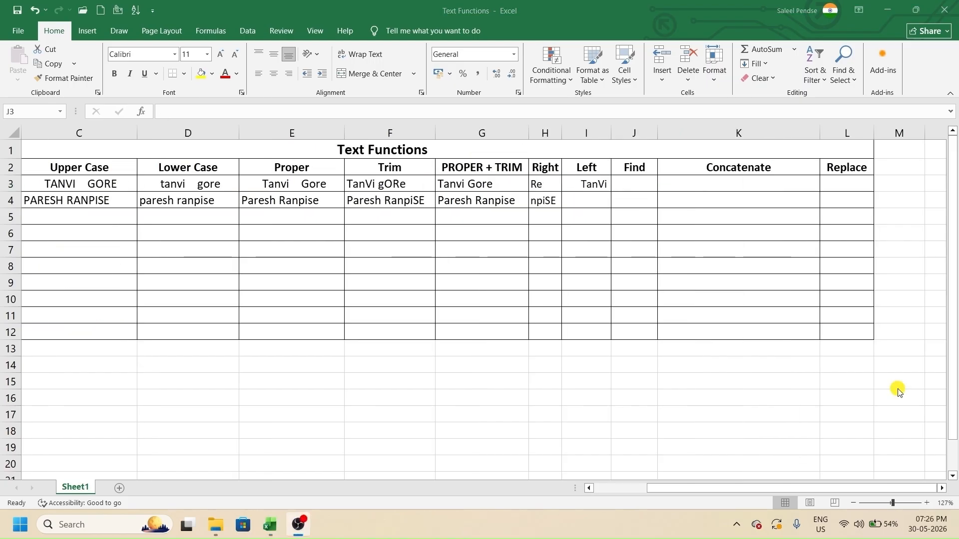
- Enter =FIND("V",B3,7) in J3 to locate V in the first employee name
{"action": "key", "text": "alt+Tab"}
{"action": "type", "text": "=f"}
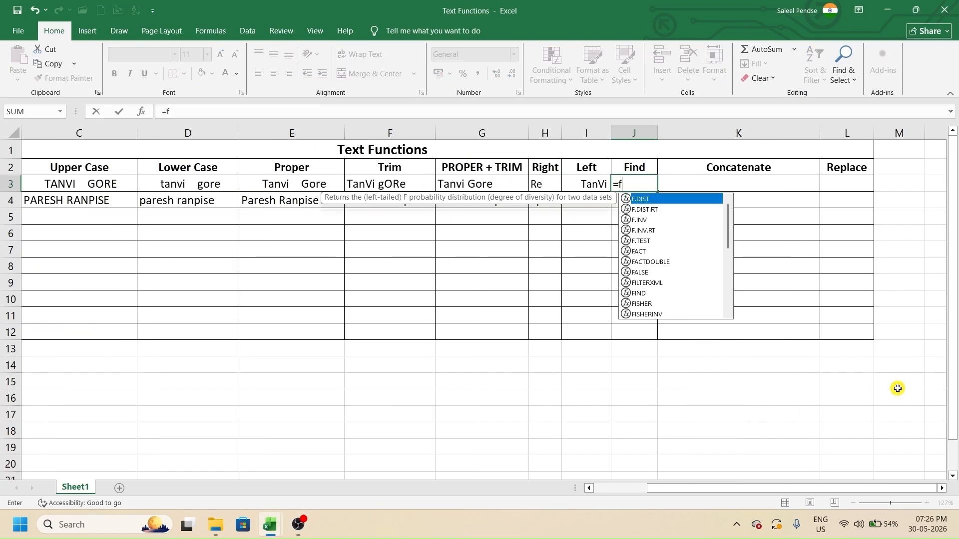
{"action": "type", "text": "ind"}
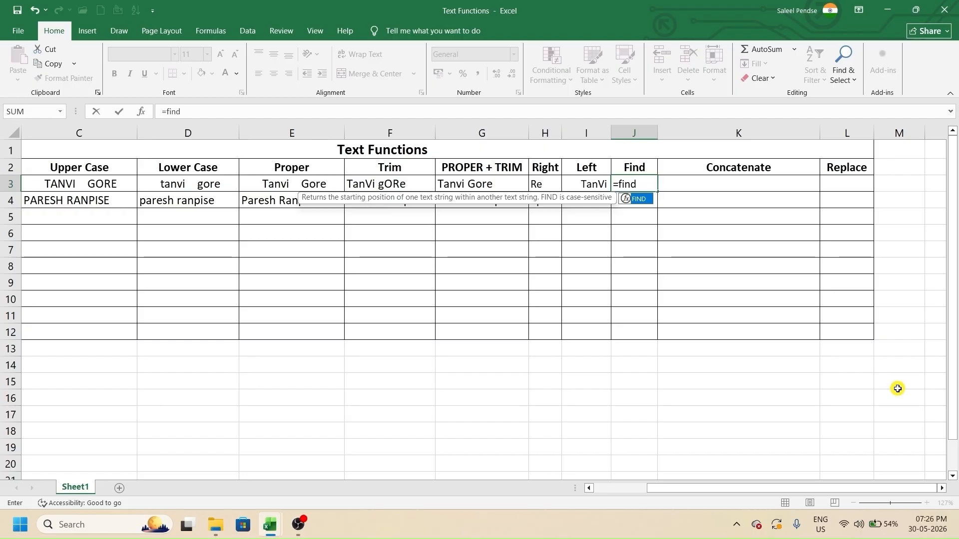
{"action": "key", "text": "Tab"}
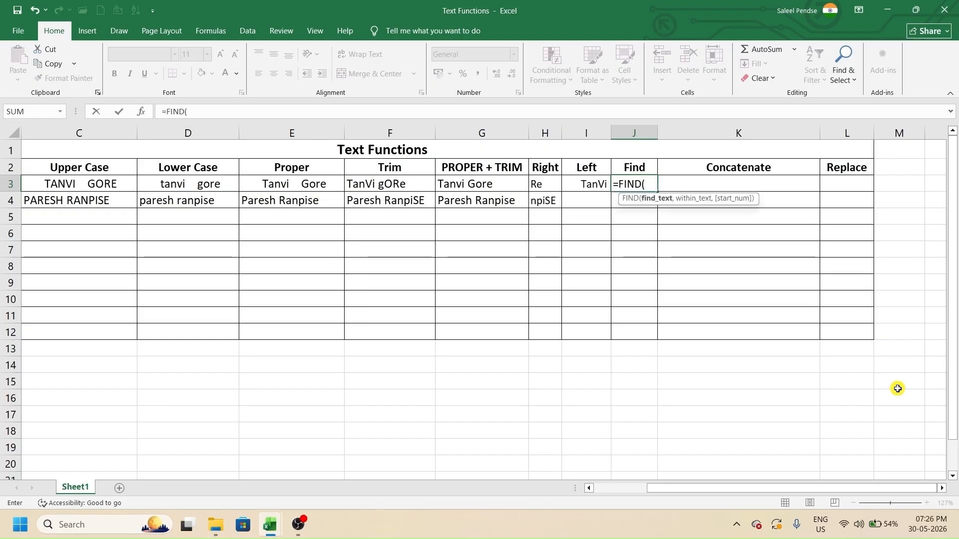
{"action": "type", "text": "\"V\","}
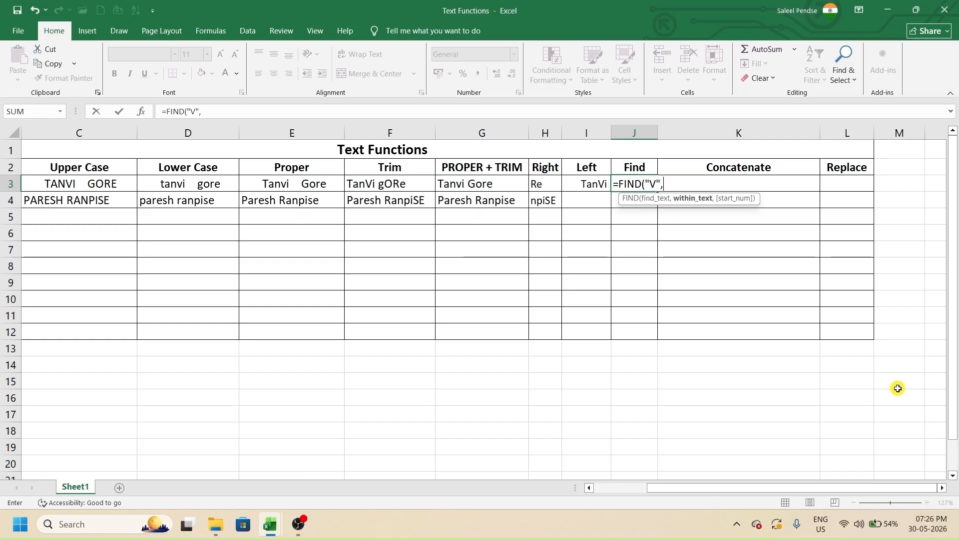
{"action": "left_click", "coordinate": [117, 183]}
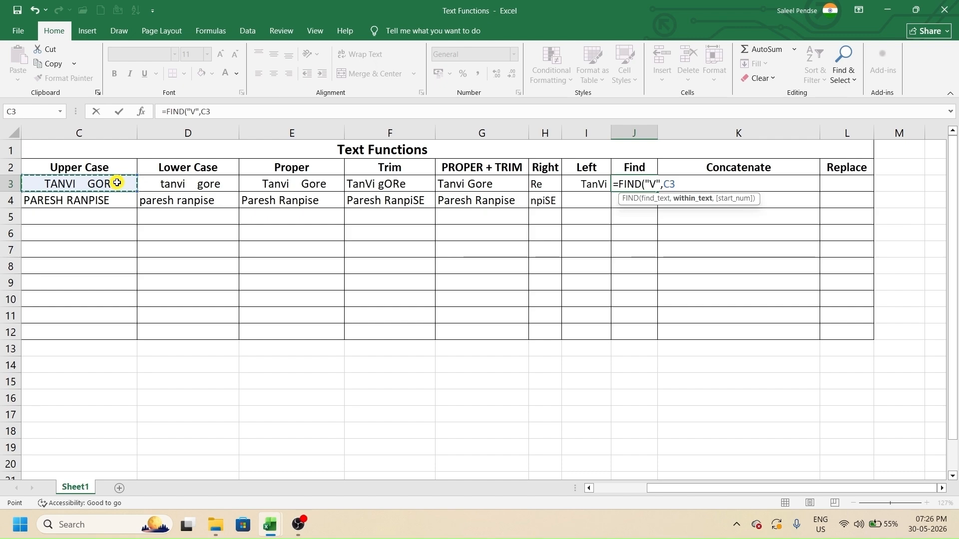
{"action": "key", "text": "Left"}
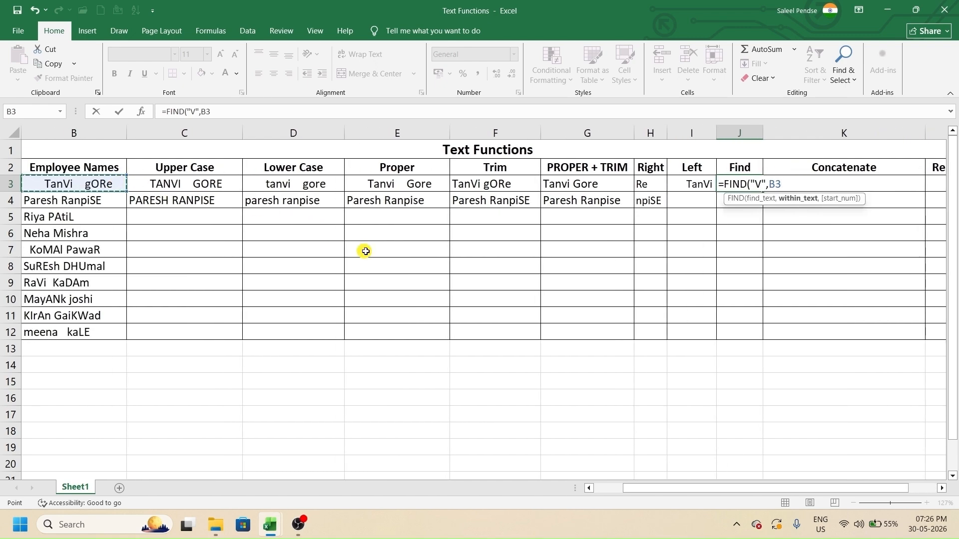
{"action": "type", "text": ","}
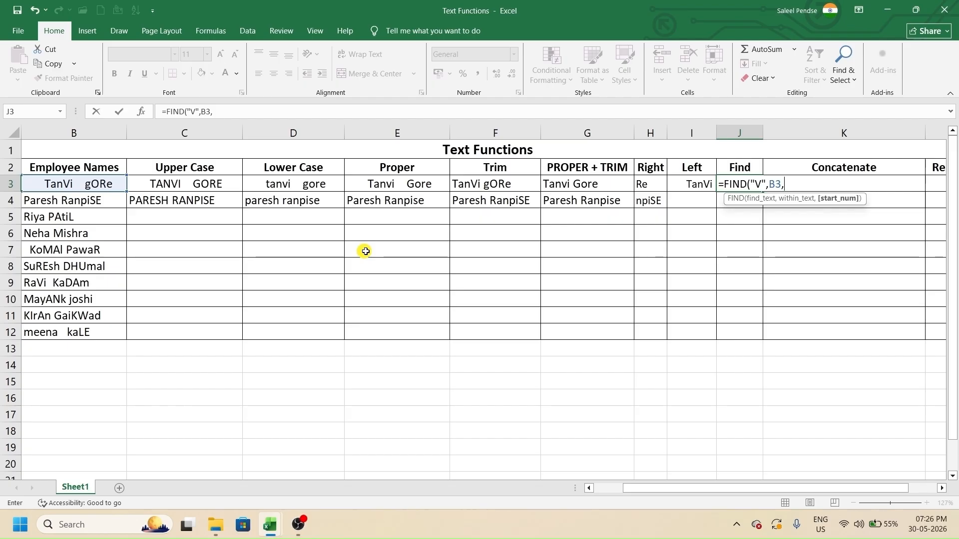
{"action": "type", "text": "7"}
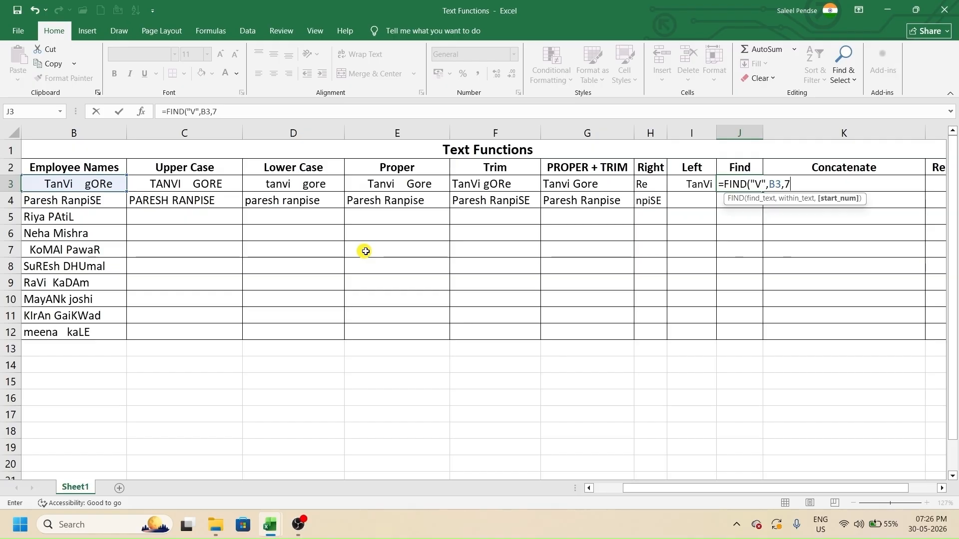
{"action": "type", "text": ")"}
{"action": "key", "text": "Return"}
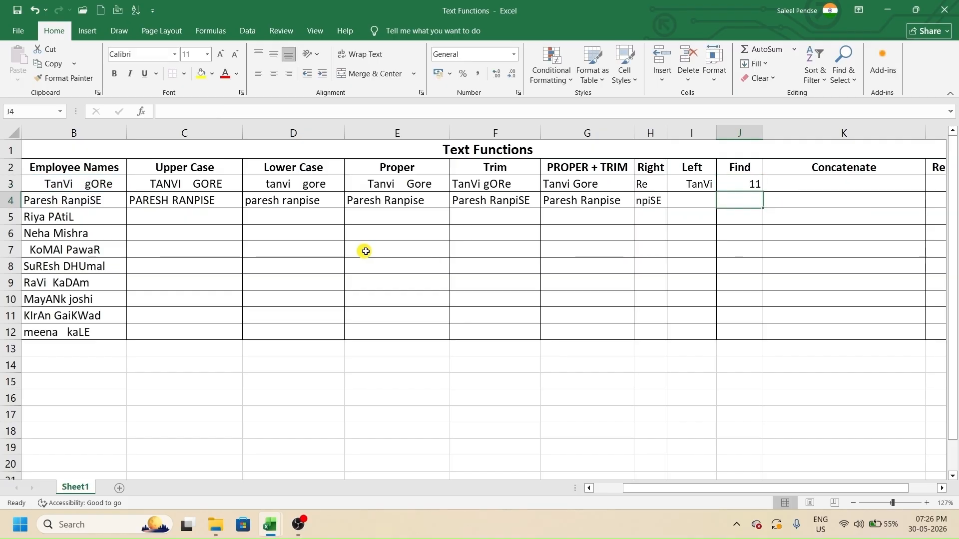
- Count the character positions in B3 to confirm V sits at position 11
{"action": "double_click", "coordinate": [45, 188]}
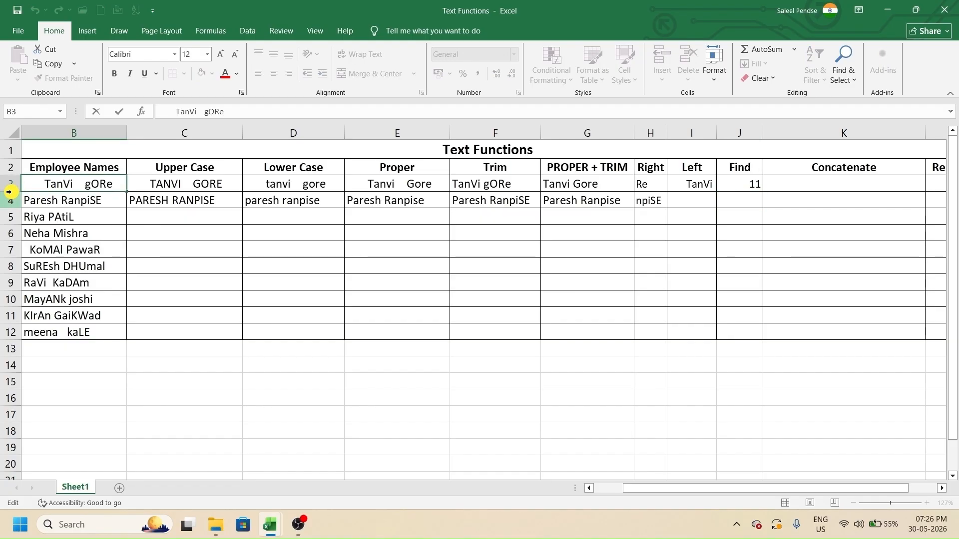
{"action": "key", "text": "shift+Right"}
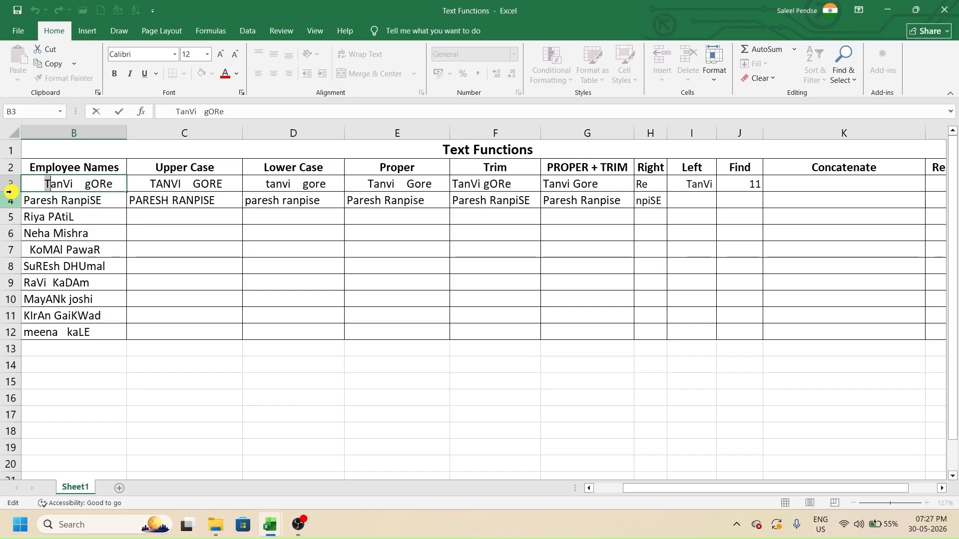
{"action": "key", "text": "shift+Right"}
{"action": "key", "text": "shift+Right"}
{"action": "key", "text": "shift+Right"}
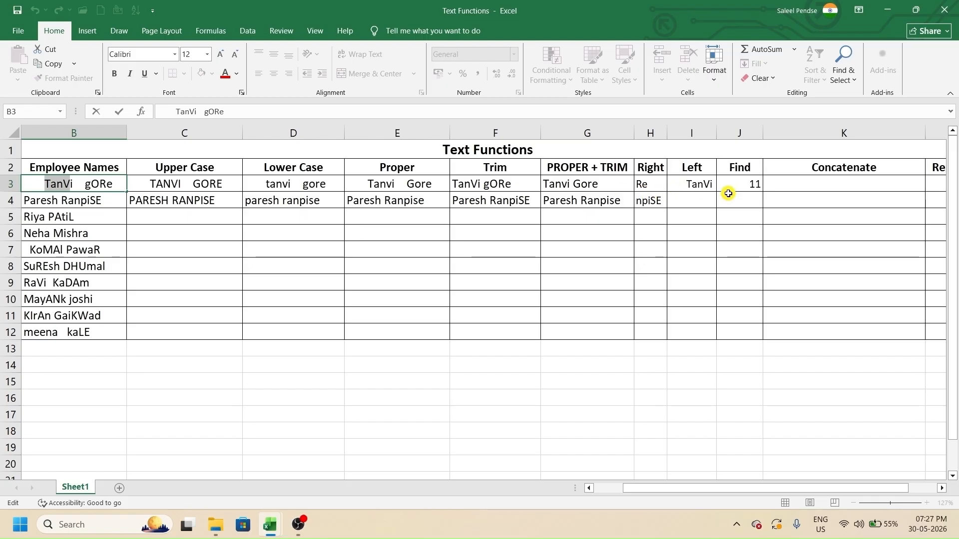
{"action": "key", "text": "shift+Right"}
{"action": "left_click", "coordinate": [818, 184]}
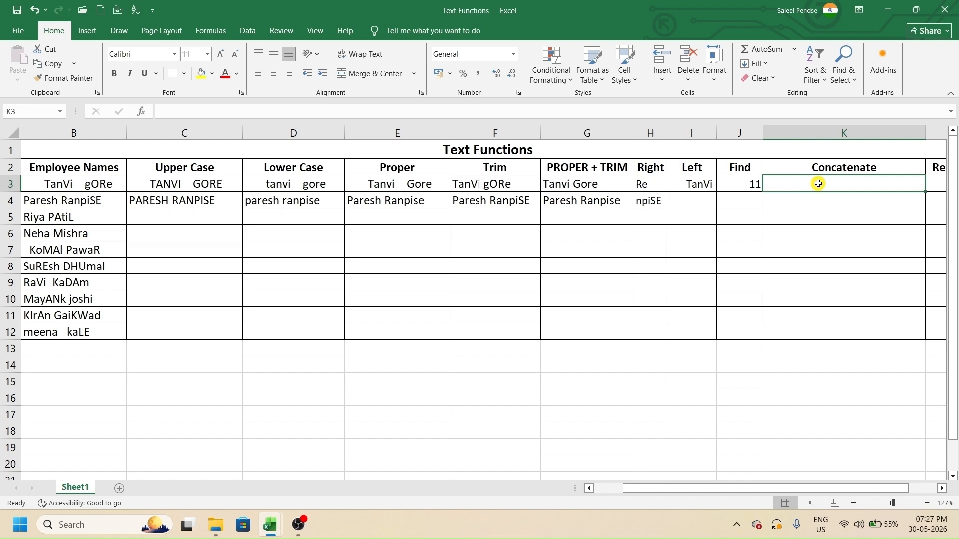
- Enter =CONCATENATE(B3,B4) in K3 to join the first two employee names
{"action": "type", "text": "=con"}
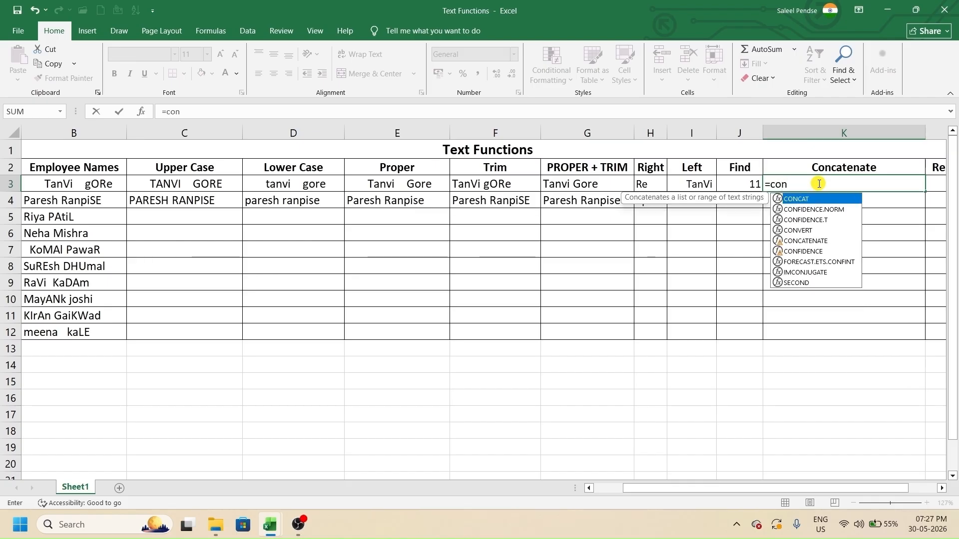
{"action": "key", "text": "Down"}
{"action": "key", "text": "Down"}
{"action": "key", "text": "Down"}
{"action": "key", "text": "Down"}
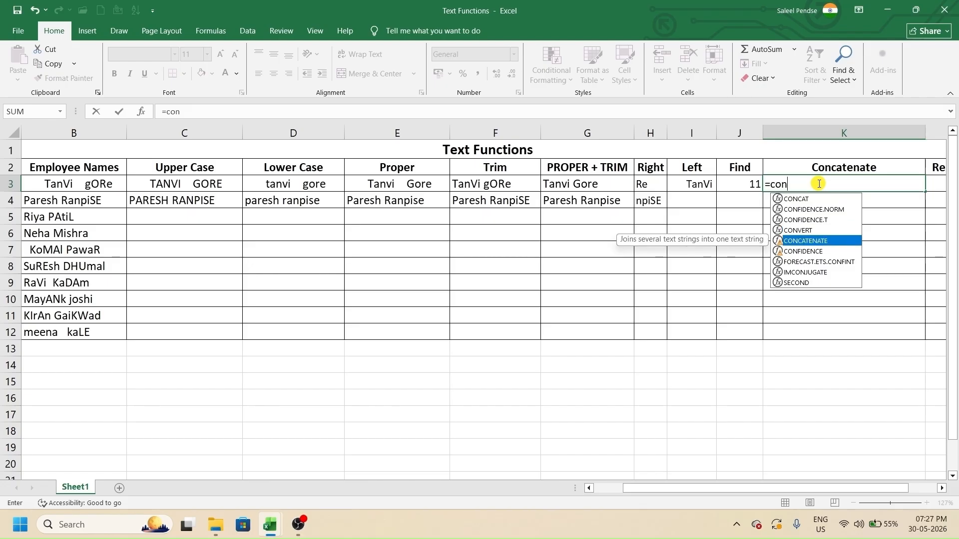
{"action": "key", "text": "Tab"}
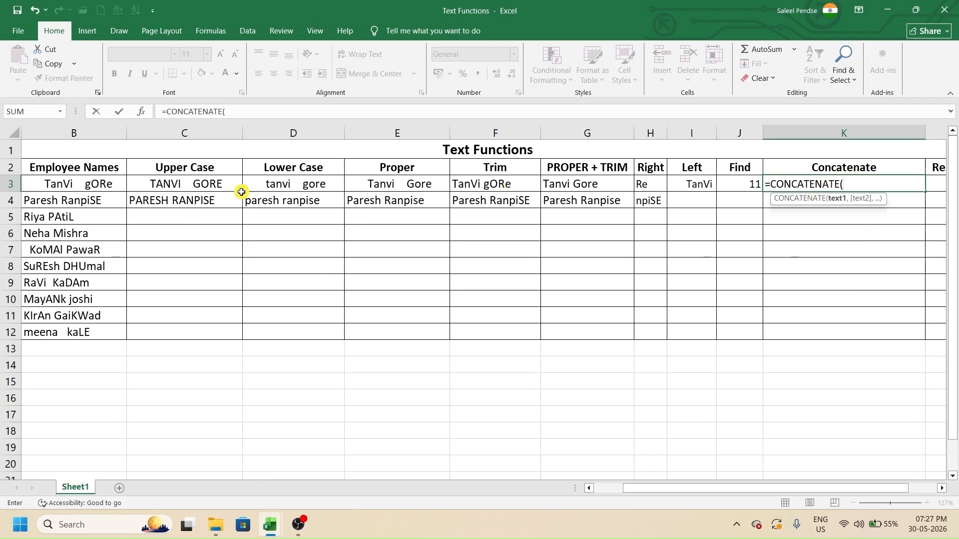
{"action": "left_click", "coordinate": [108, 188]}
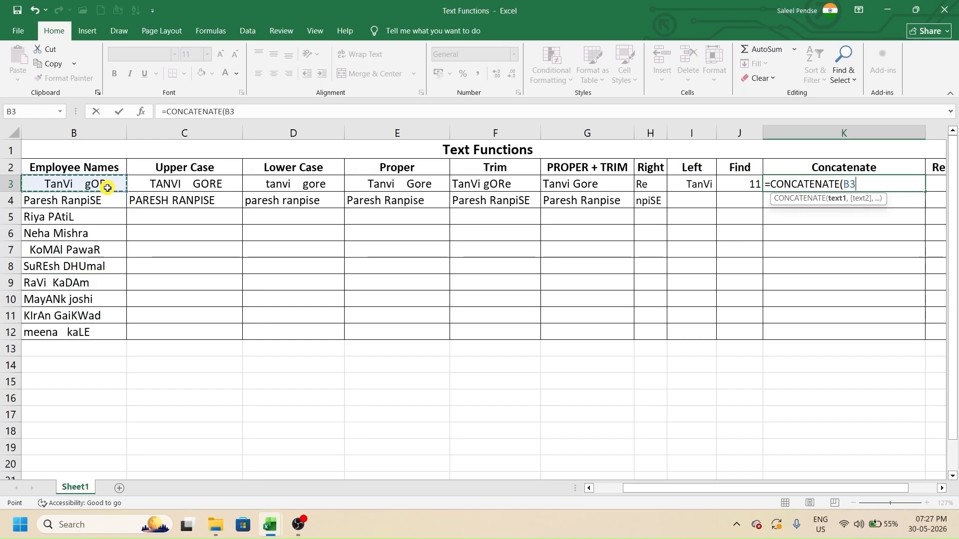
{"action": "type", "text": ","}
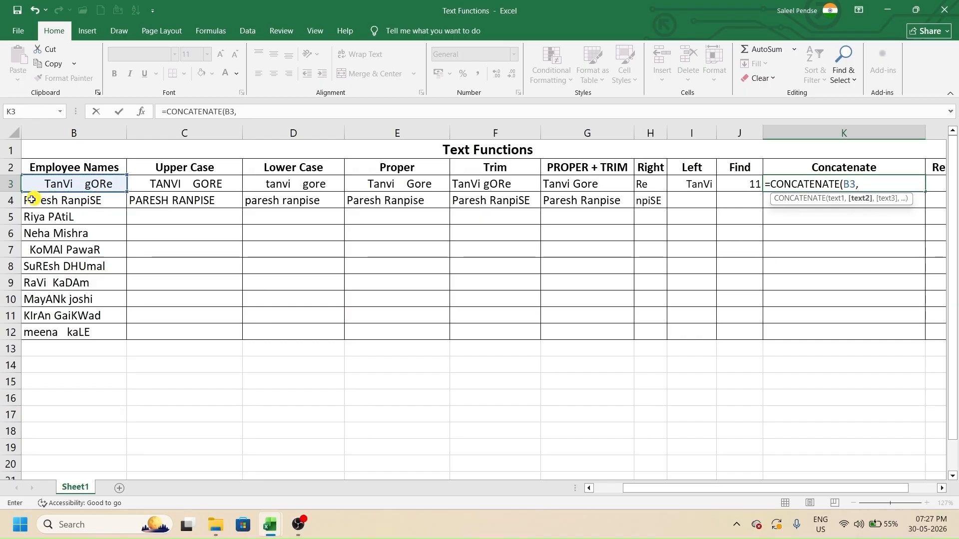
{"action": "left_click", "coordinate": [70, 201]}
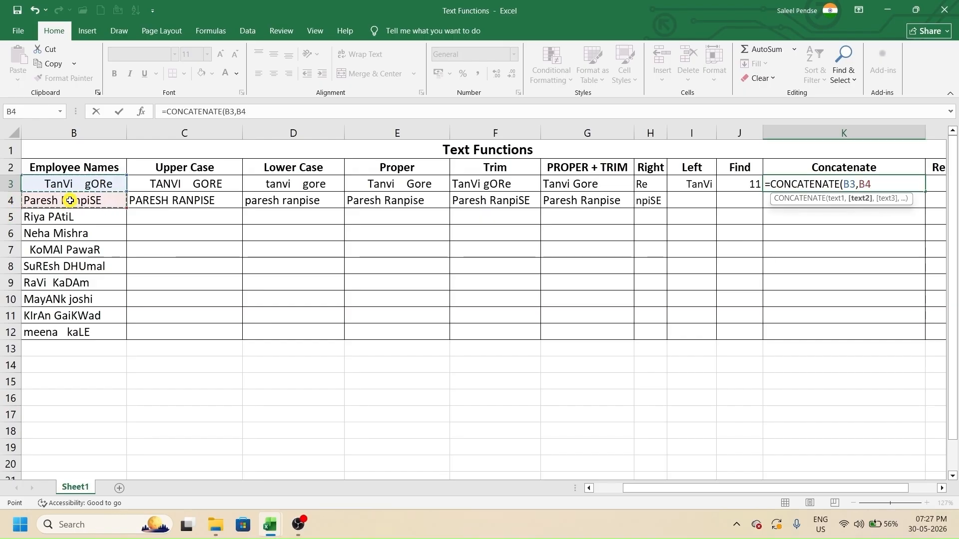
{"action": "type", "text": ")"}
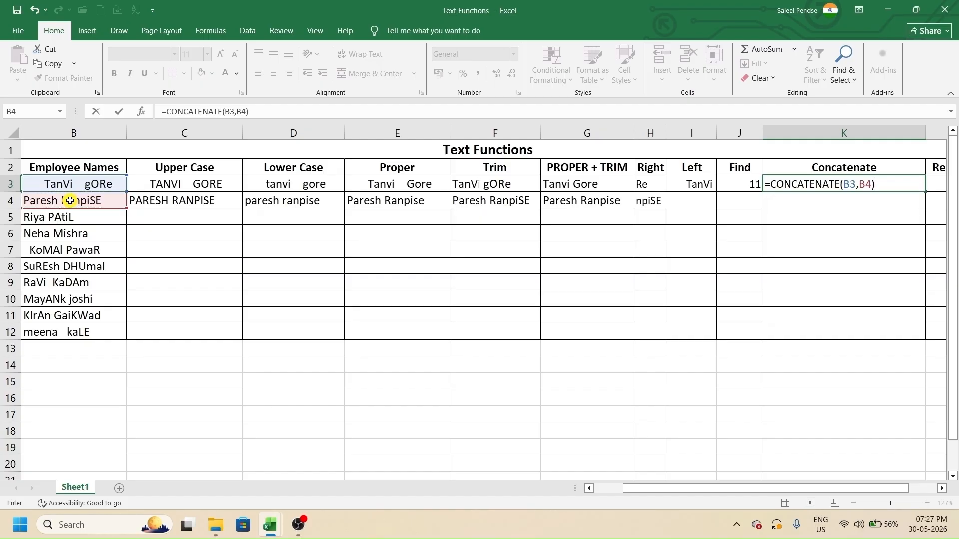
{"action": "key", "text": "Return"}
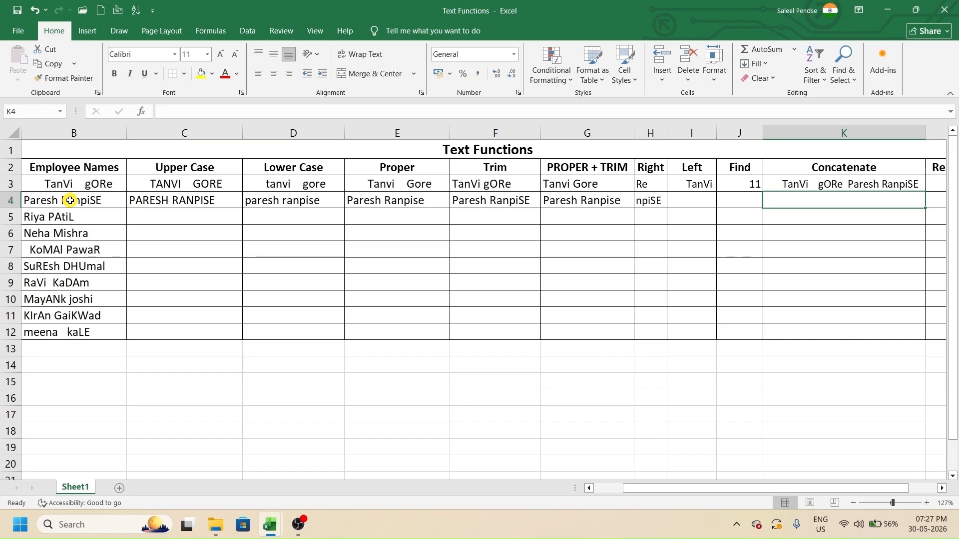
{"action": "type", "text": "="}
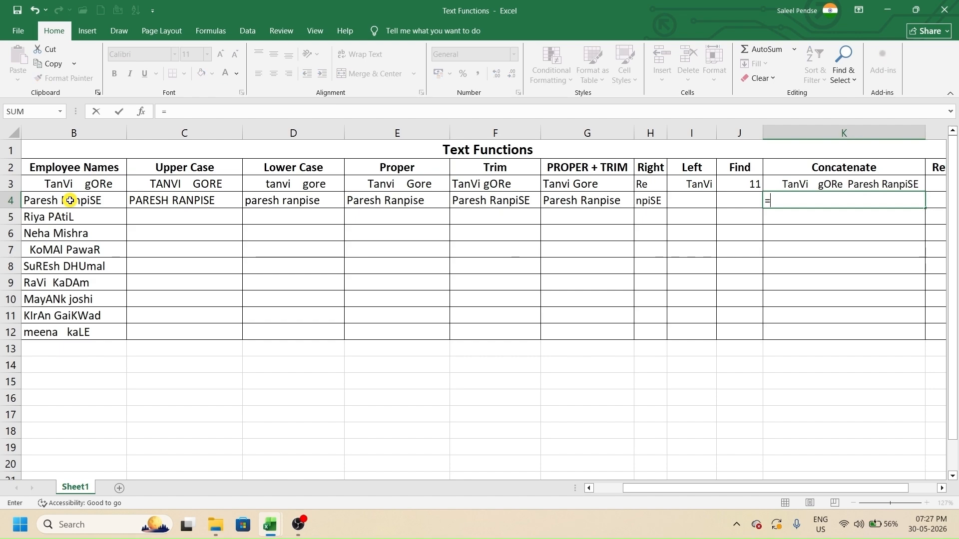
{"action": "type", "text": "conca"}
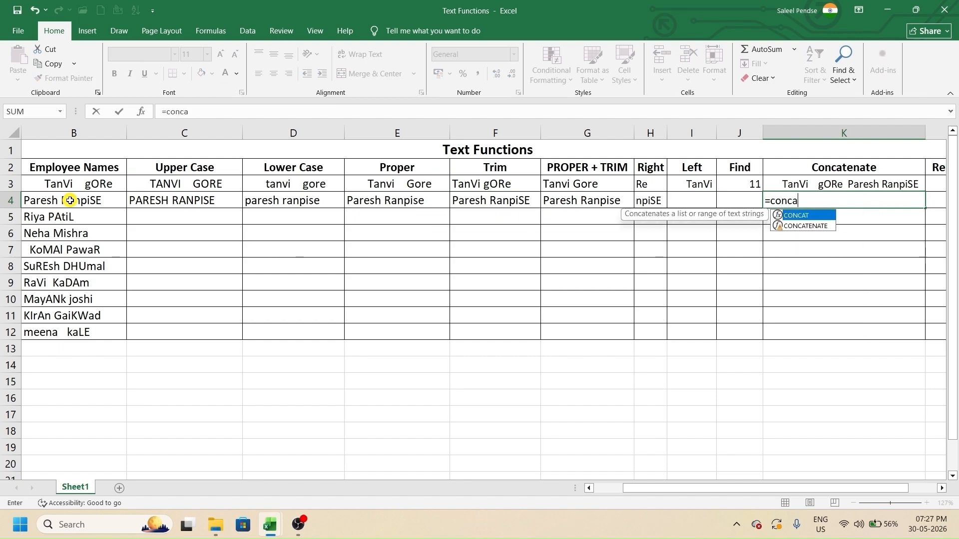
{"action": "key", "text": "Down"}
{"action": "key", "text": "Tab"}
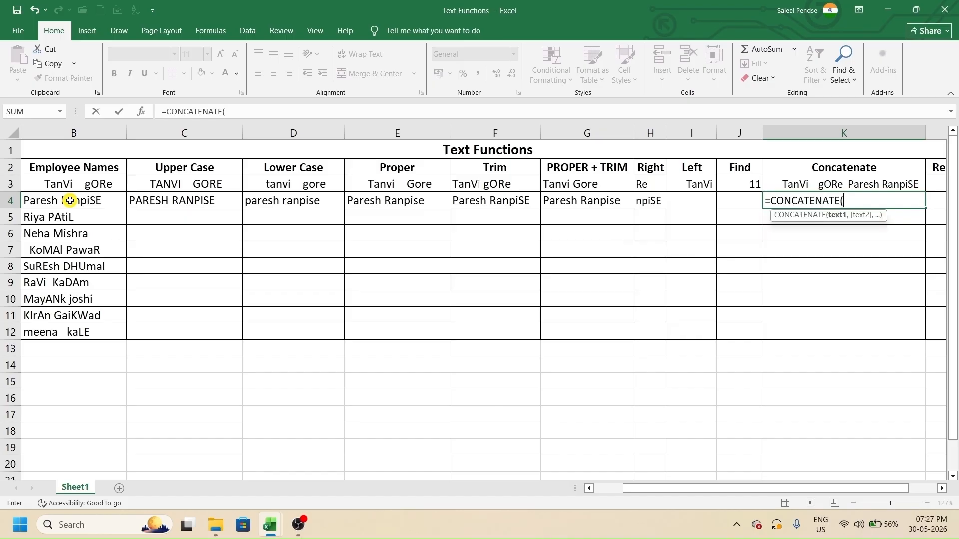
{"action": "left_click", "coordinate": [72, 220]}
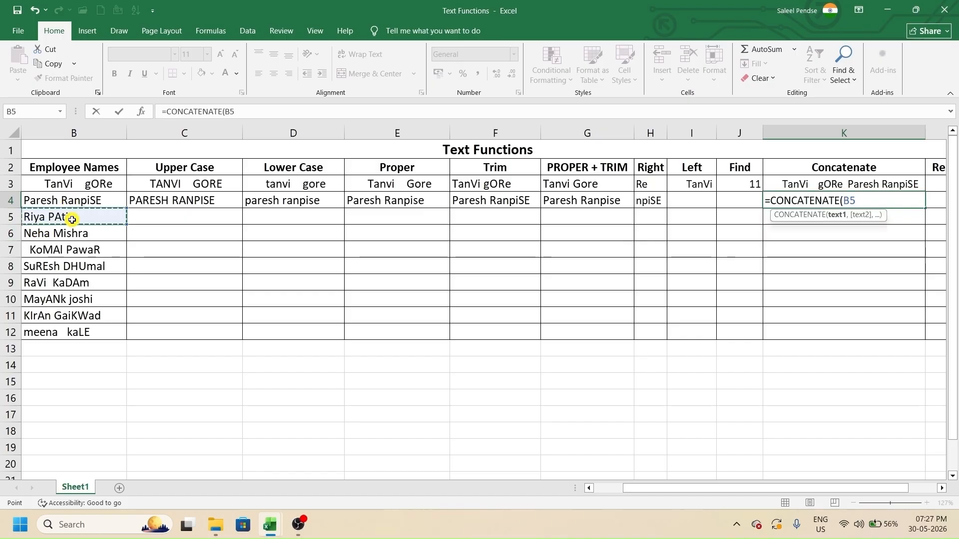
{"action": "type", "text": ","}
{"action": "left_click", "coordinate": [107, 233]}
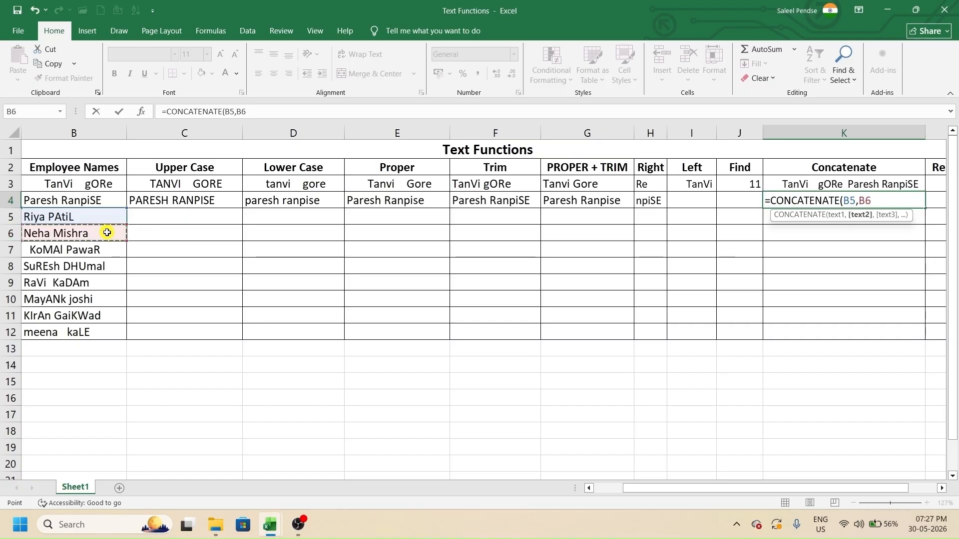
{"action": "key", "text": "Return"}
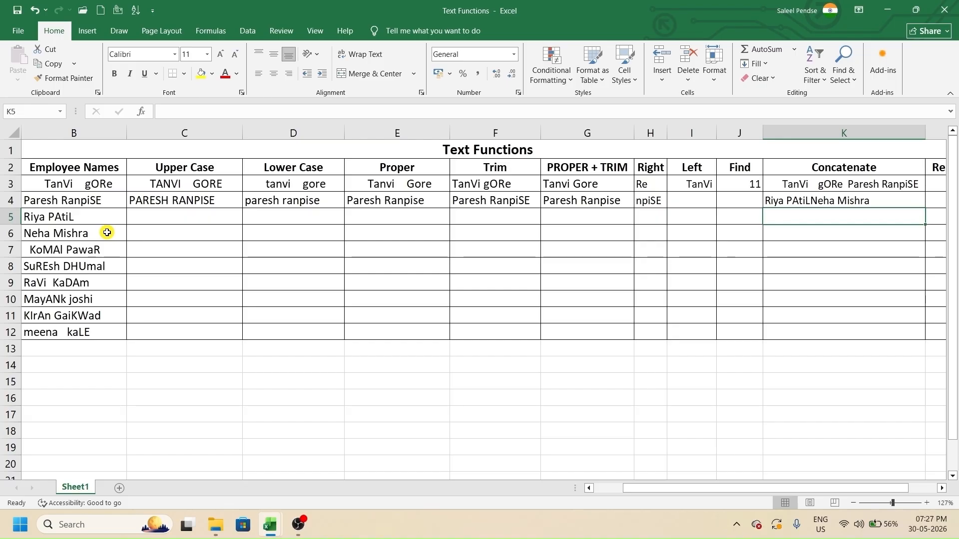
{"action": "key", "text": "Right"}
{"action": "key", "text": "Up"}
{"action": "key", "text": "Up"}
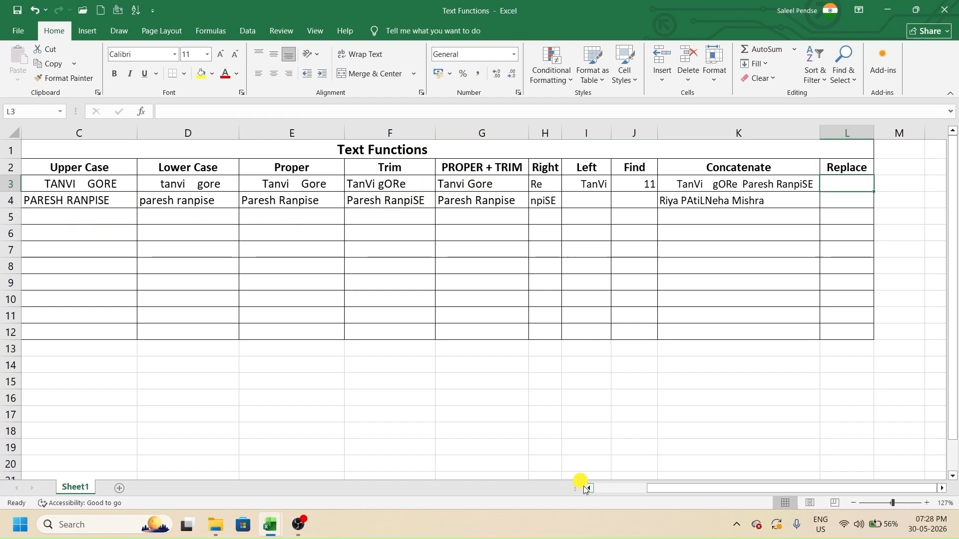
{"action": "type", "text": "=re"}
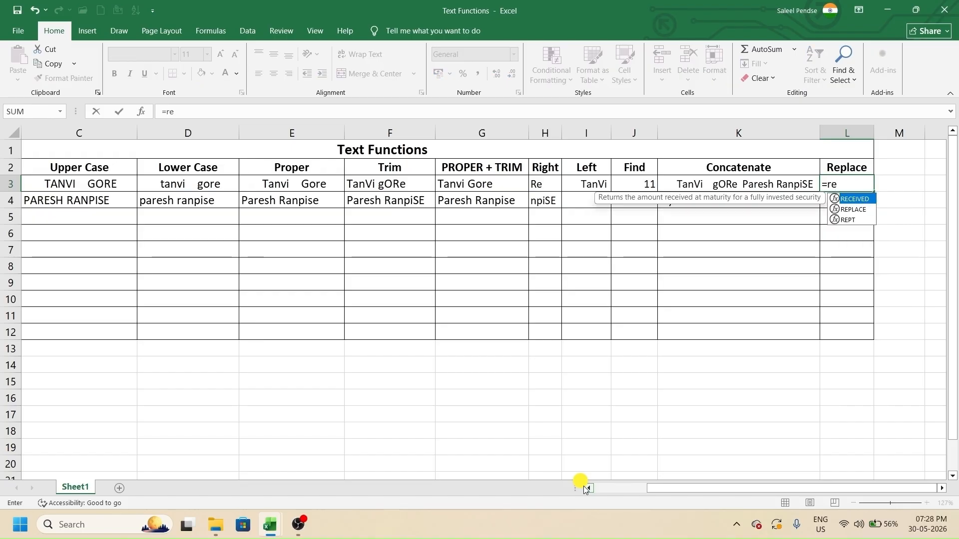
{"action": "type", "text": "pl"}
{"action": "key", "text": "Tab"}
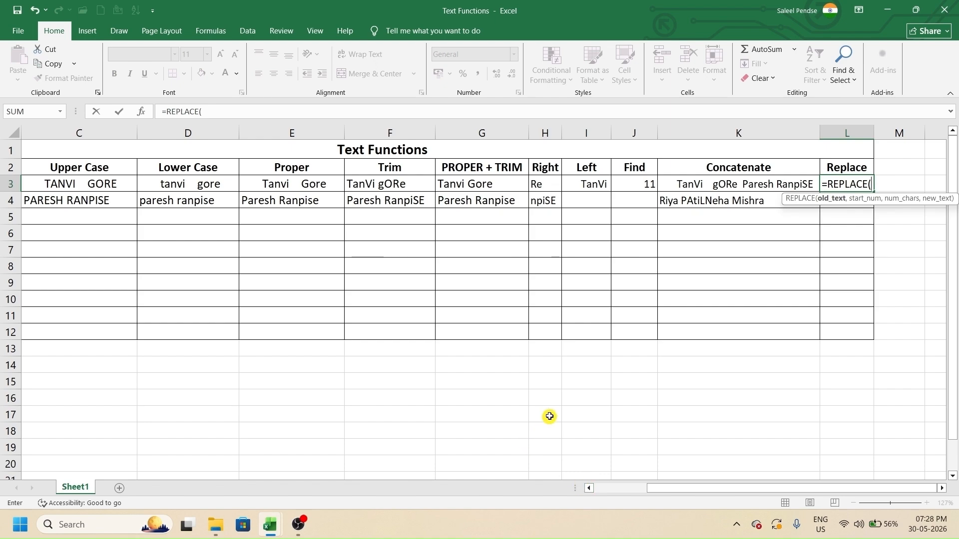
{"action": "left_click", "coordinate": [488, 188]}
{"action": "type", "text": ",4"}
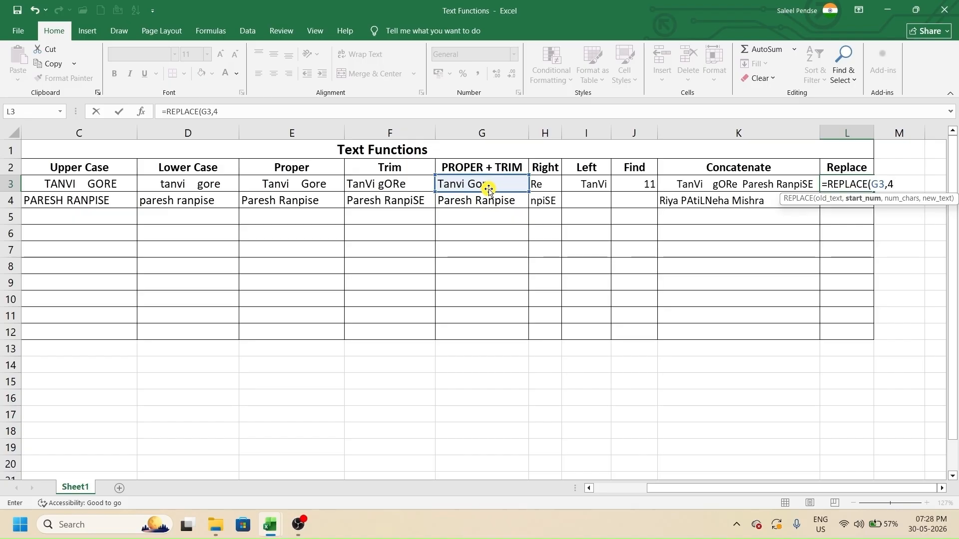
{"action": "type", "text": ",2"}
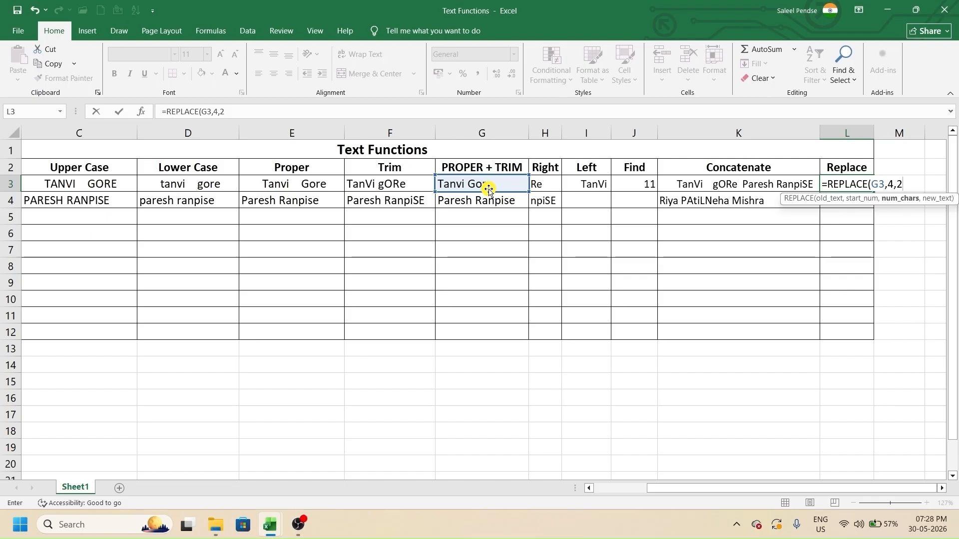
{"action": "type", "text": ","}
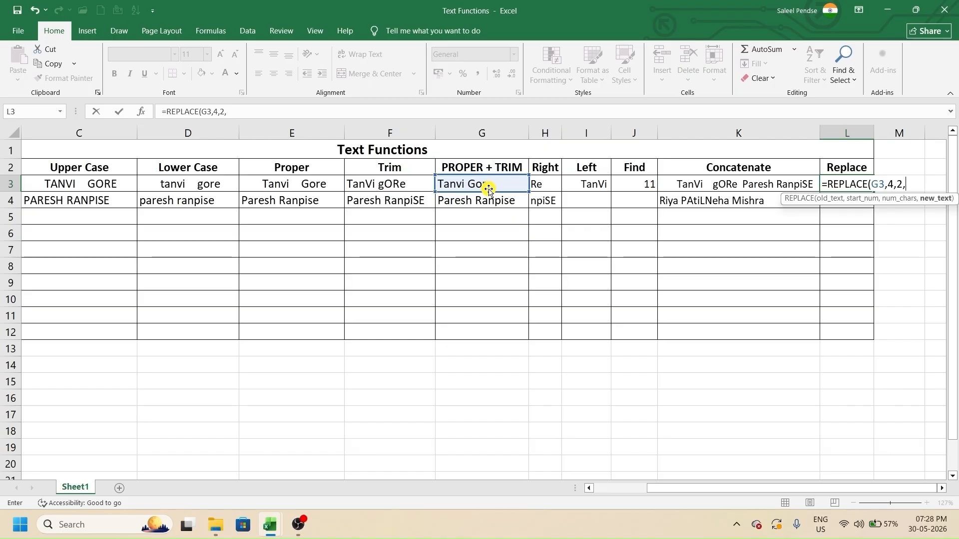
{"action": "type", "text": "\""}
{"action": "type", "text": "uj\")"}
{"action": "key", "text": "Return"}
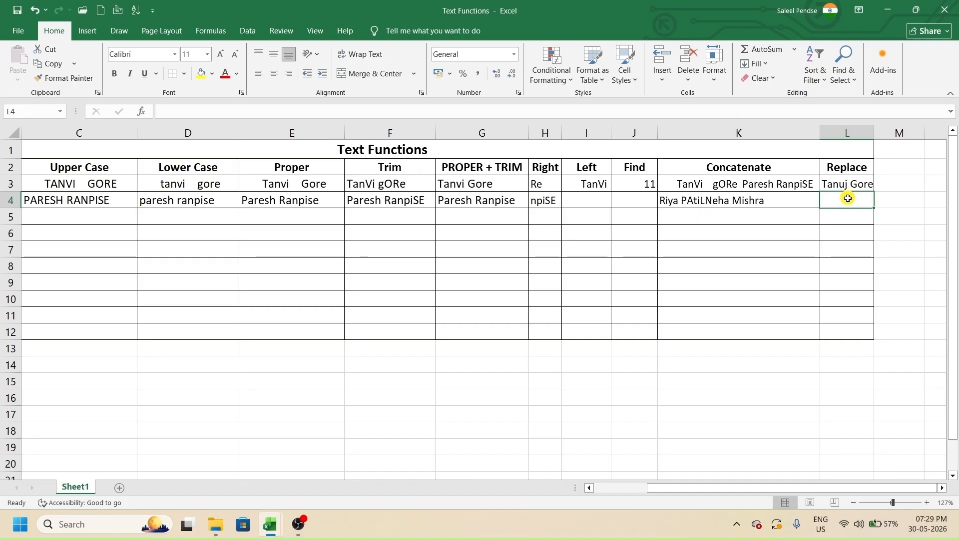
{"action": "key", "text": "alt+Tab"}
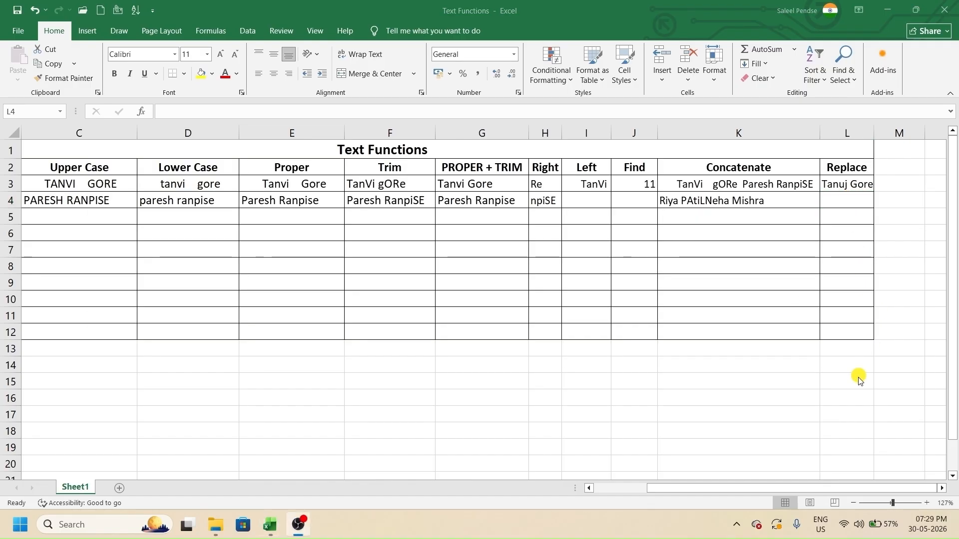